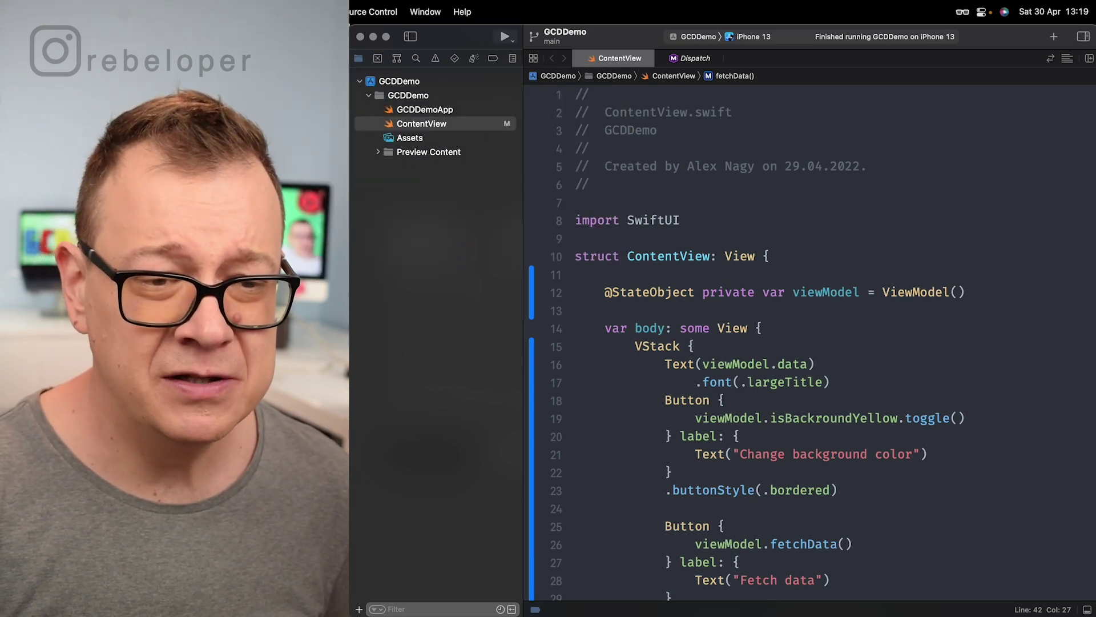
Launch GCDDemo on the iPhone 13 simulator and toggle its background to yellow and back to white.
{"action": "left_click", "coordinate": [504, 37]}
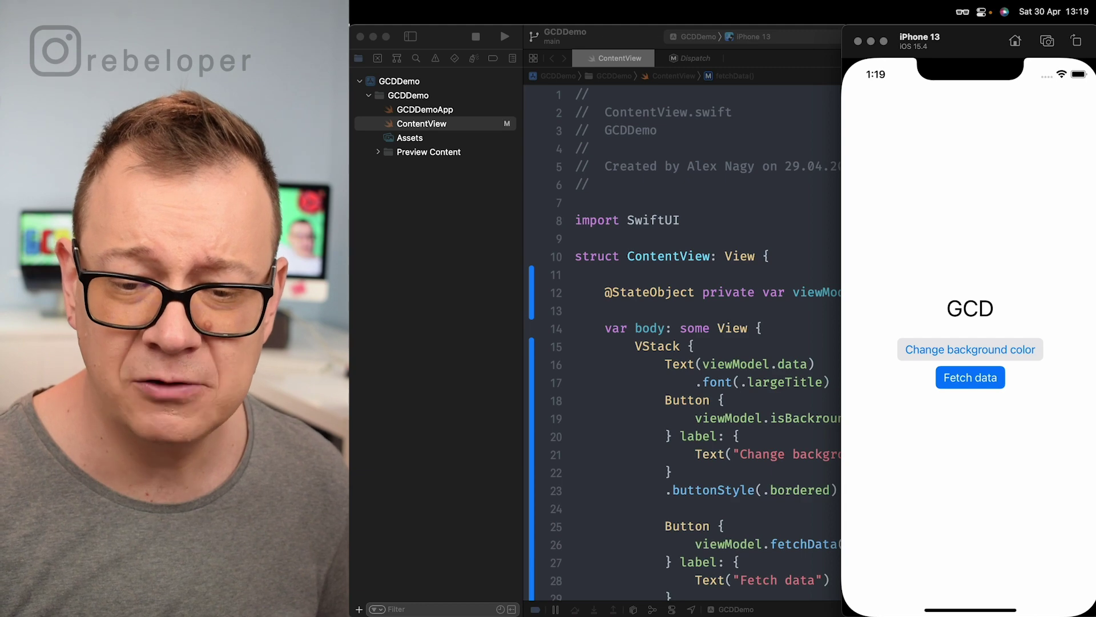
{"action": "key", "text": "super+Tab"}
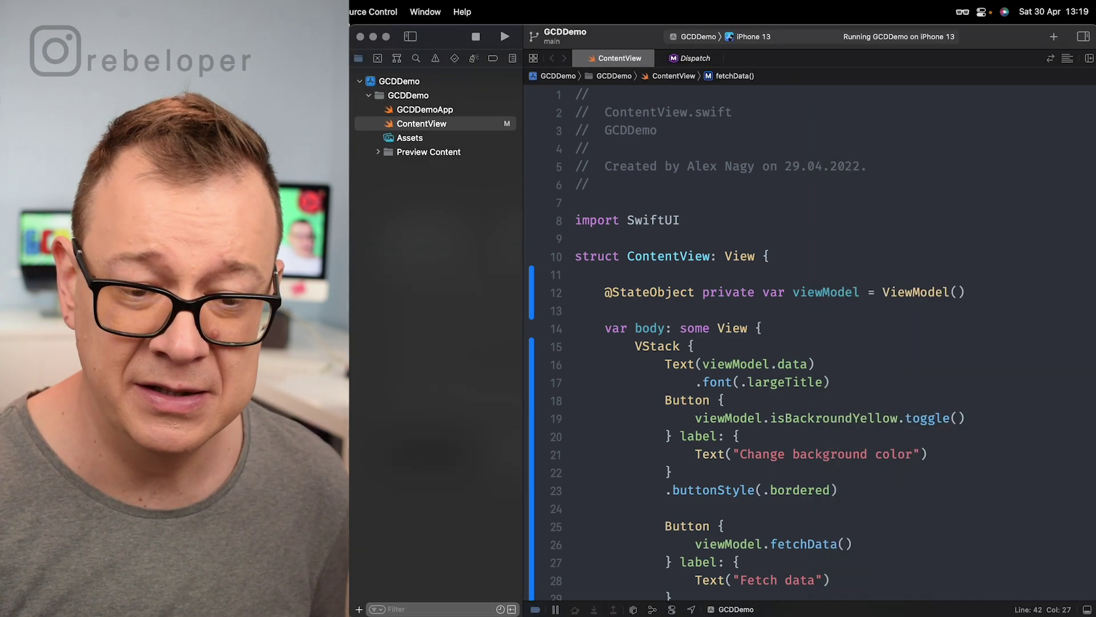
{"action": "scroll", "coordinate": [805, 342], "scroll_direction": "down", "scroll_amount": 5}
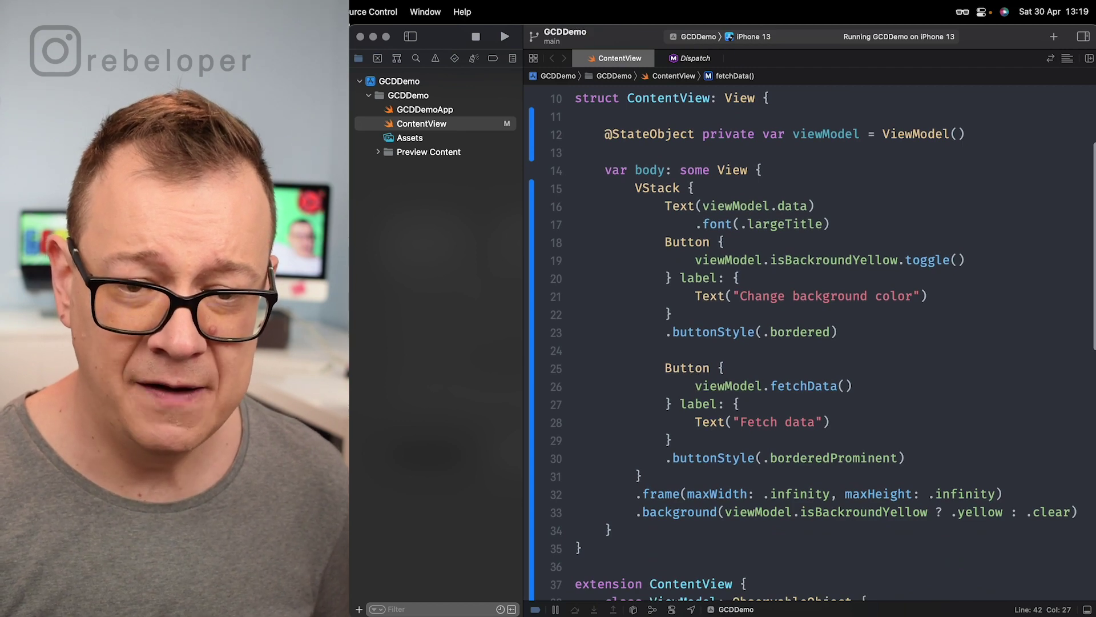
{"action": "scroll", "coordinate": [805, 342], "scroll_direction": "down", "scroll_amount": 5}
{"action": "scroll", "coordinate": [806, 342], "scroll_direction": "down", "scroll_amount": 2}
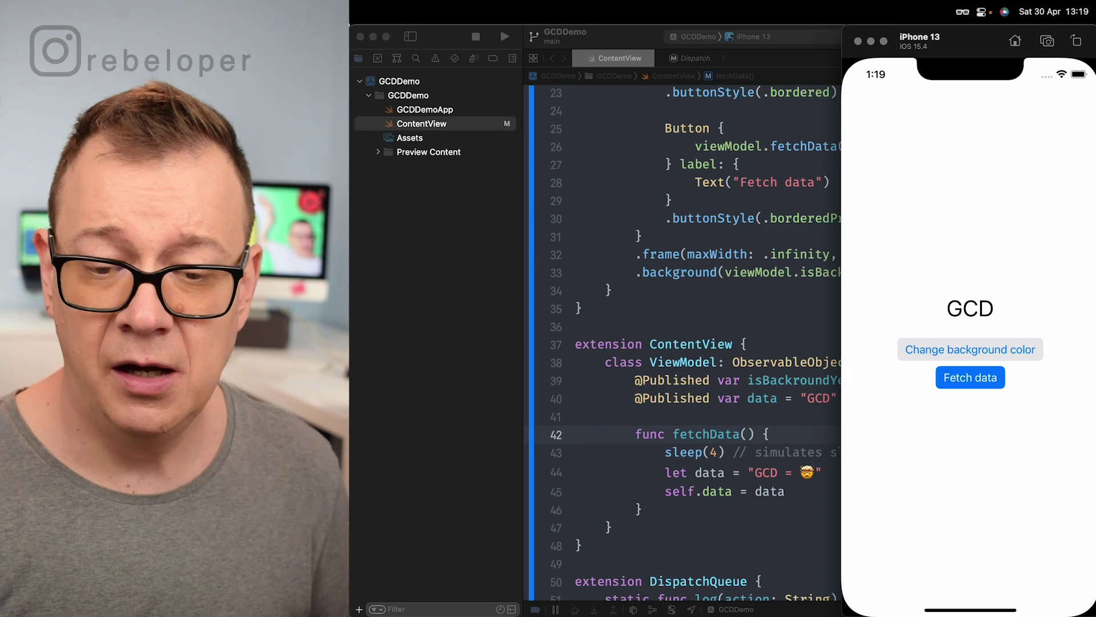
{"action": "left_click", "coordinate": [971, 349]}
{"action": "left_click", "coordinate": [970, 349]}
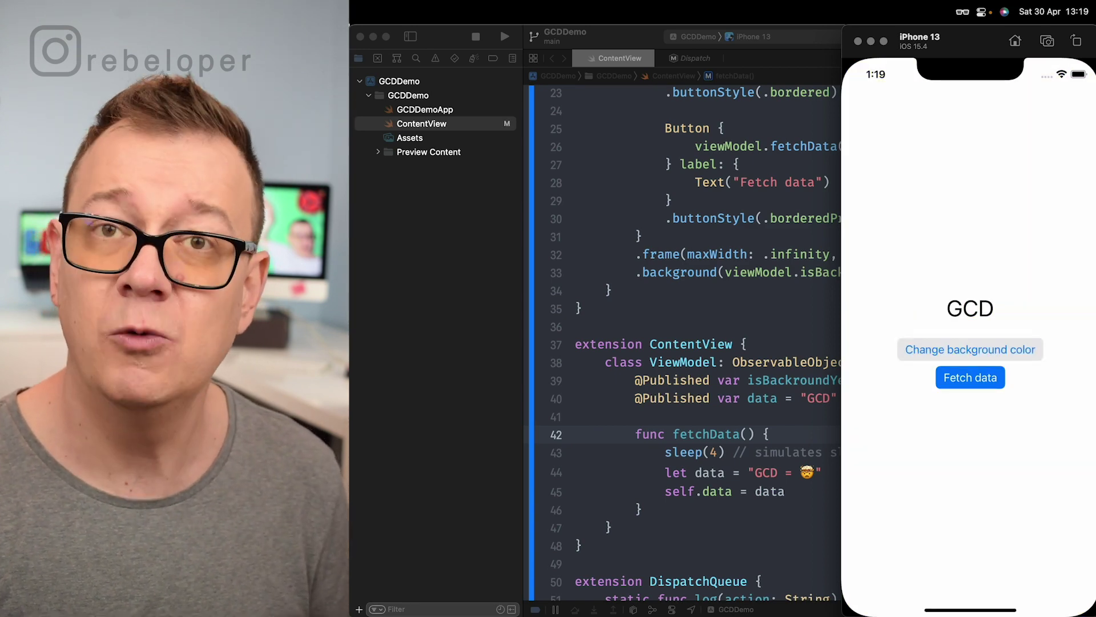
{"action": "left_click", "coordinate": [971, 350]}
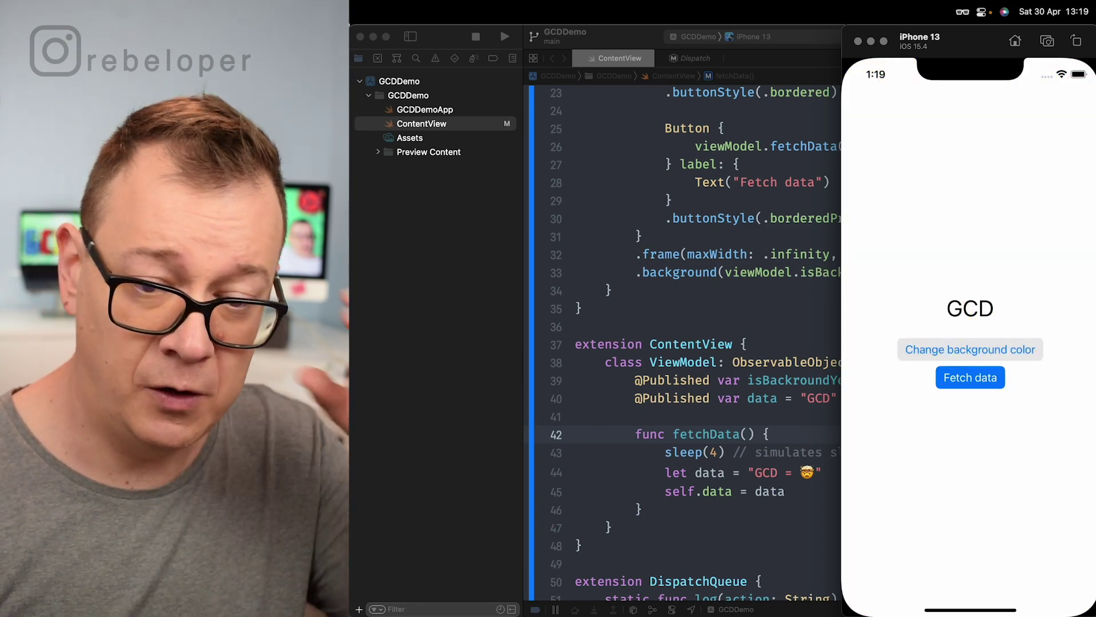
{"action": "key", "text": "super+Tab"}
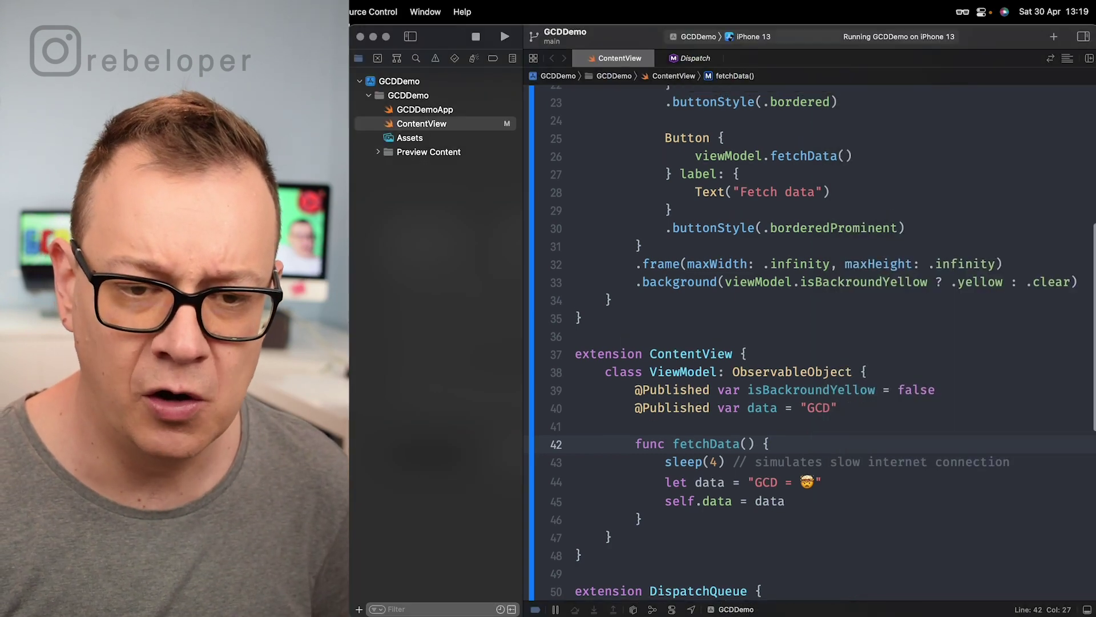
{"action": "scroll", "coordinate": [771, 343], "scroll_direction": "up", "scroll_amount": 4}
{"action": "double_click", "coordinate": [833, 157]}
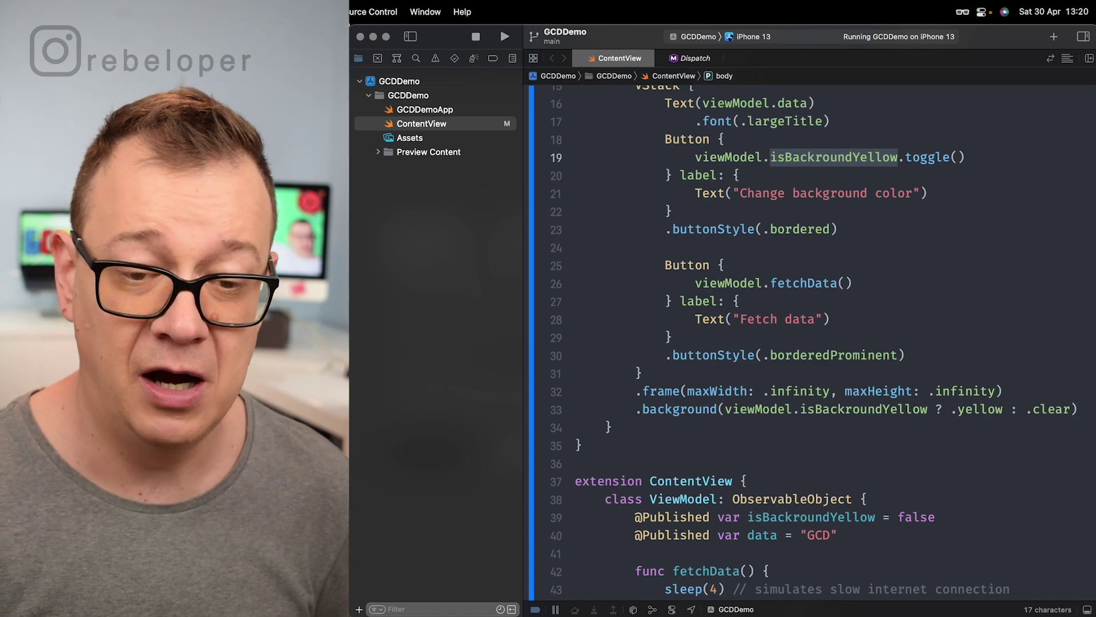
{"action": "scroll", "coordinate": [805, 343], "scroll_direction": "down", "scroll_amount": 4}
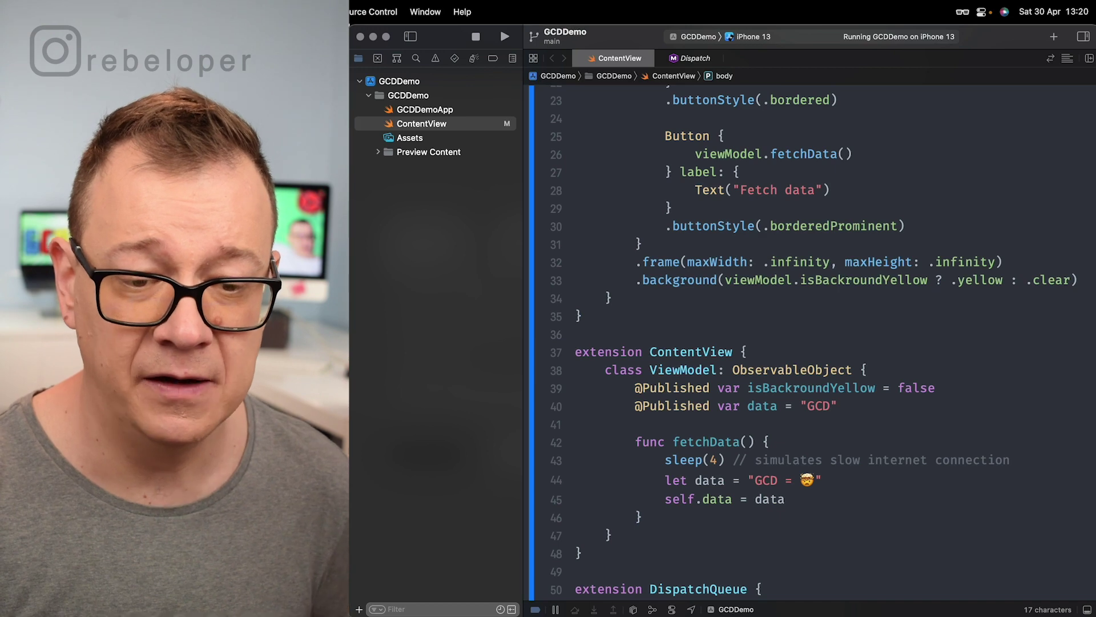
{"action": "scroll", "coordinate": [805, 343], "scroll_direction": "down", "scroll_amount": 5}
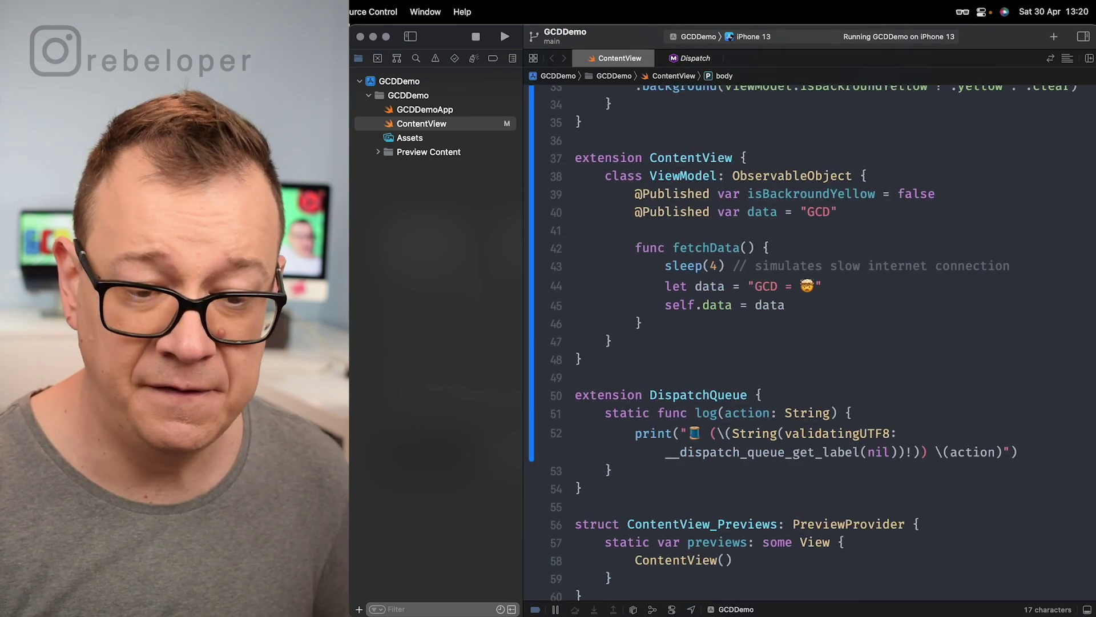
{"action": "scroll", "coordinate": [805, 342], "scroll_direction": "down", "scroll_amount": 1}
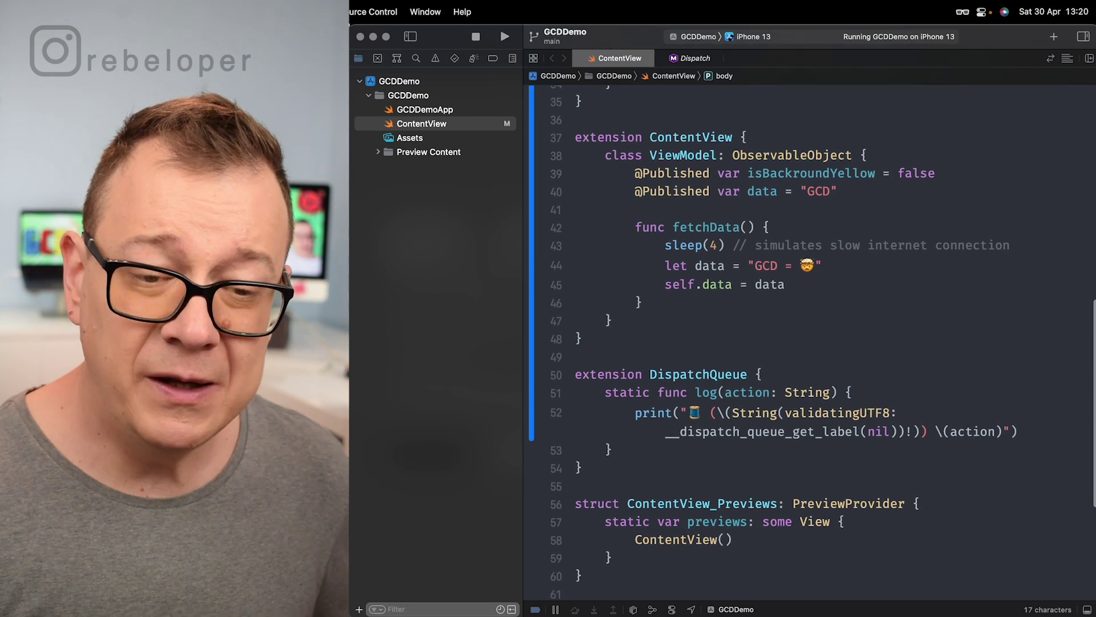
{"action": "double_click", "coordinate": [682, 245]}
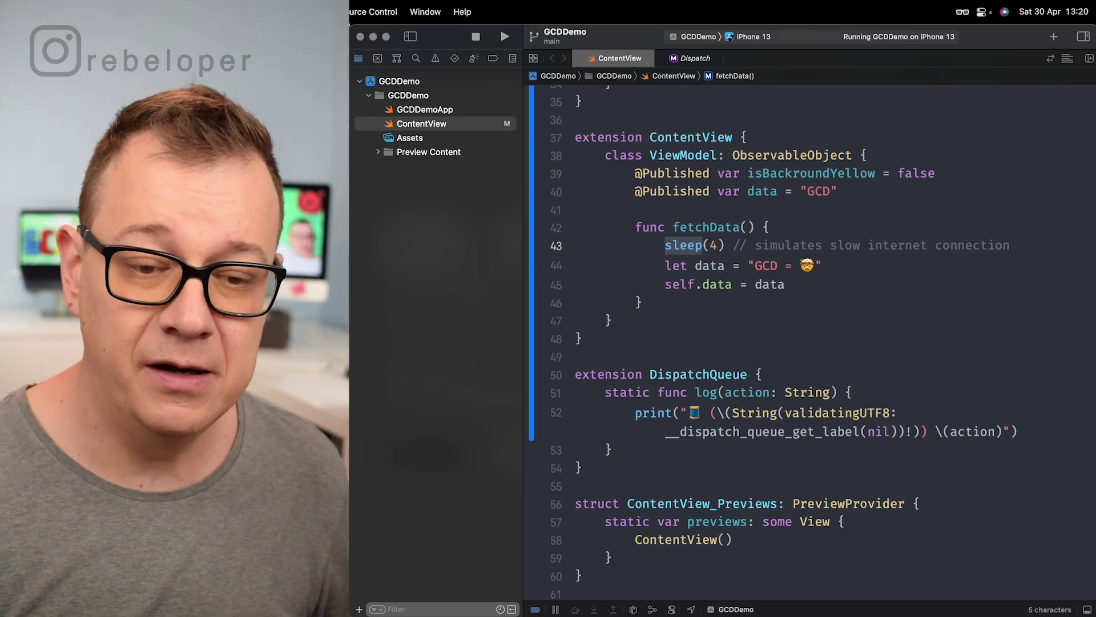
{"action": "double_click", "coordinate": [709, 265]}
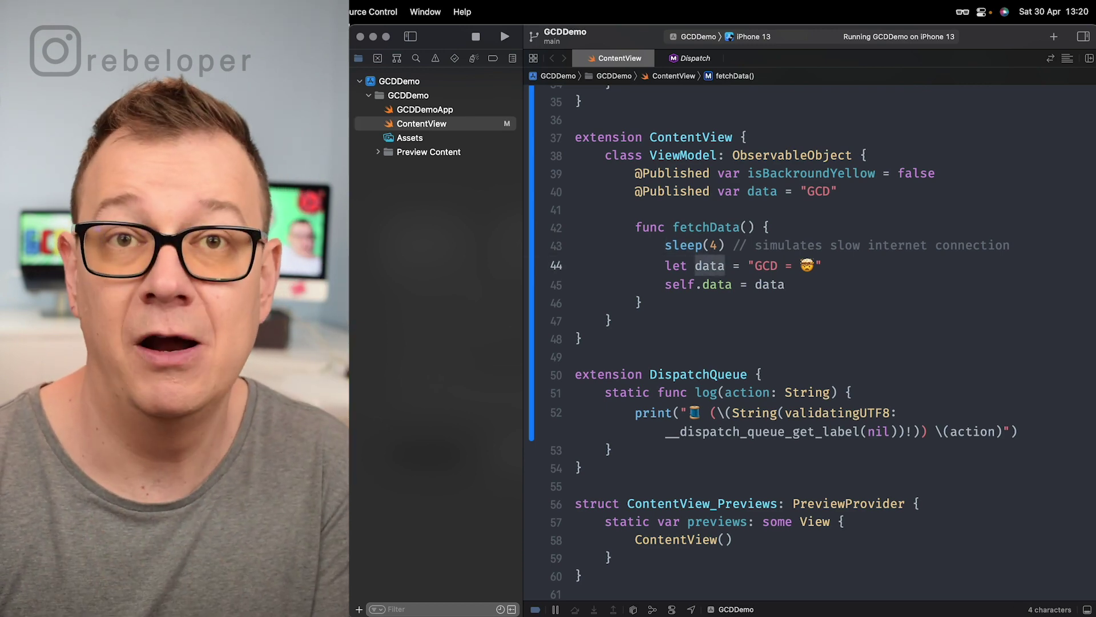
{"action": "mouse_move", "coordinate": [724, 266]}
{"action": "left_mouse_down"}
{"action": "mouse_move", "coordinate": [665, 266]}
{"action": "mouse_move", "coordinate": [823, 266]}
{"action": "left_mouse_up"}
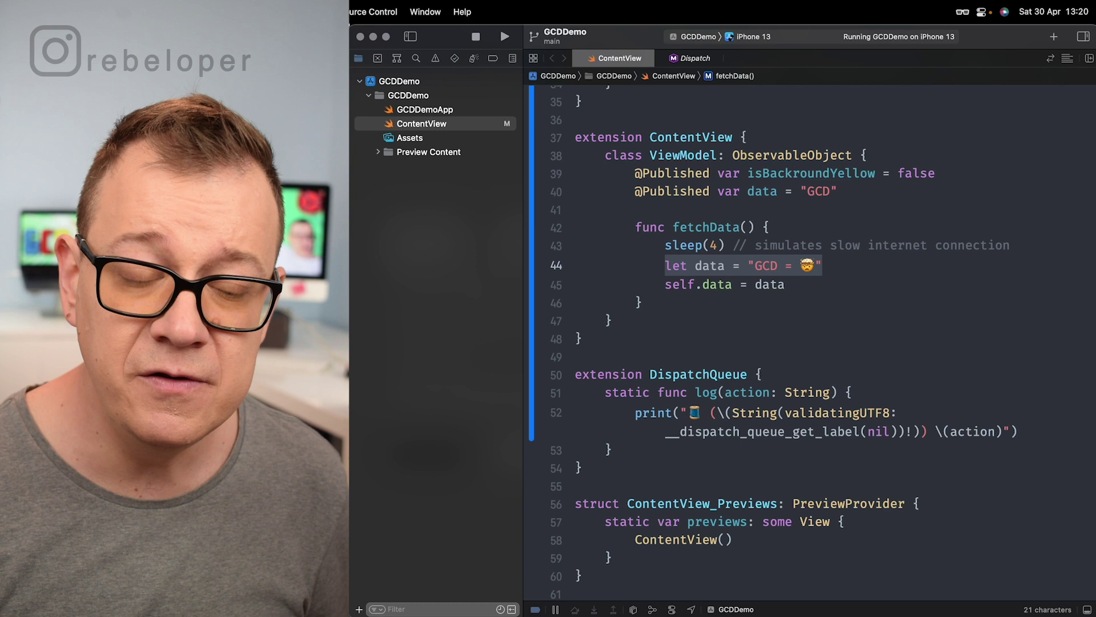
{"action": "double_click", "coordinate": [769, 284]}
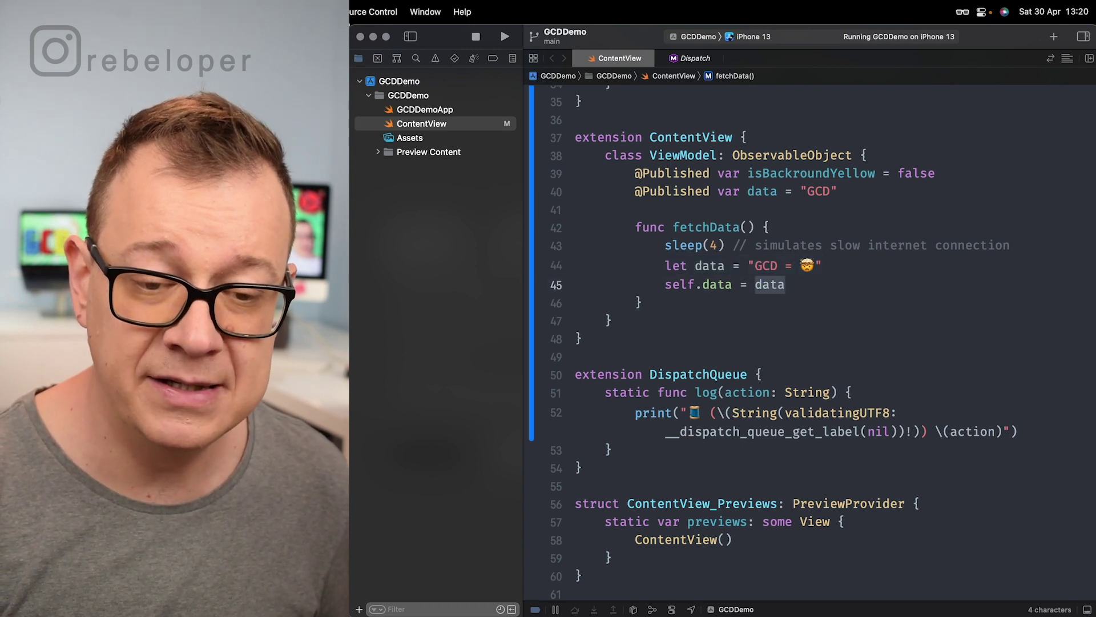
{"action": "double_click", "coordinate": [718, 285]}
{"action": "double_click", "coordinate": [762, 192]}
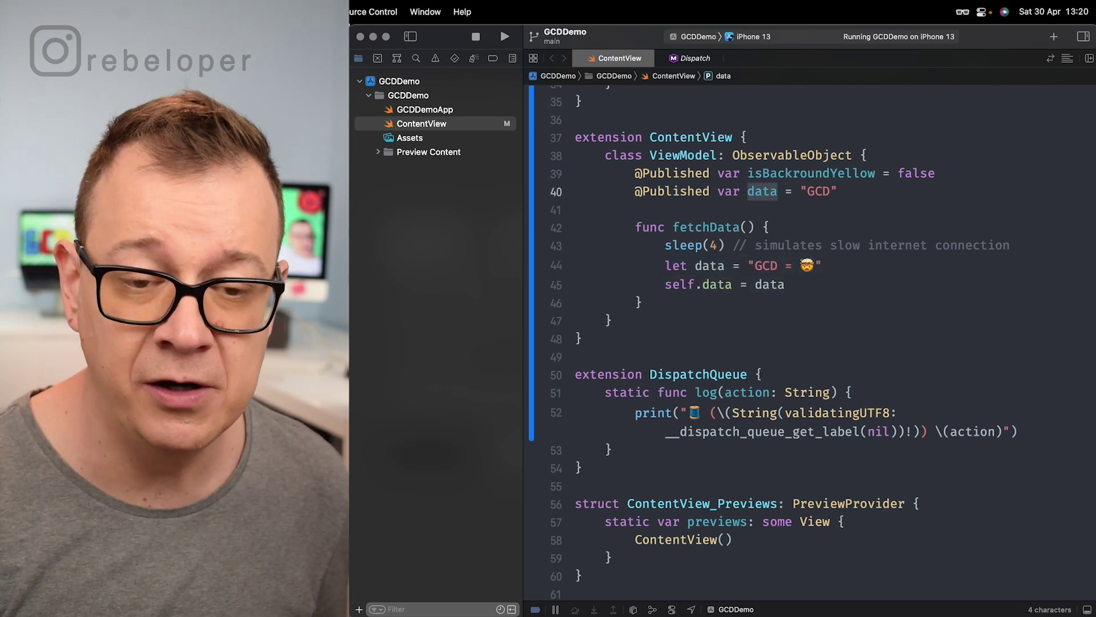
{"action": "scroll", "coordinate": [771, 343], "scroll_direction": "up", "scroll_amount": 5}
{"action": "scroll", "coordinate": [771, 343], "scroll_direction": "up", "scroll_amount": 7}
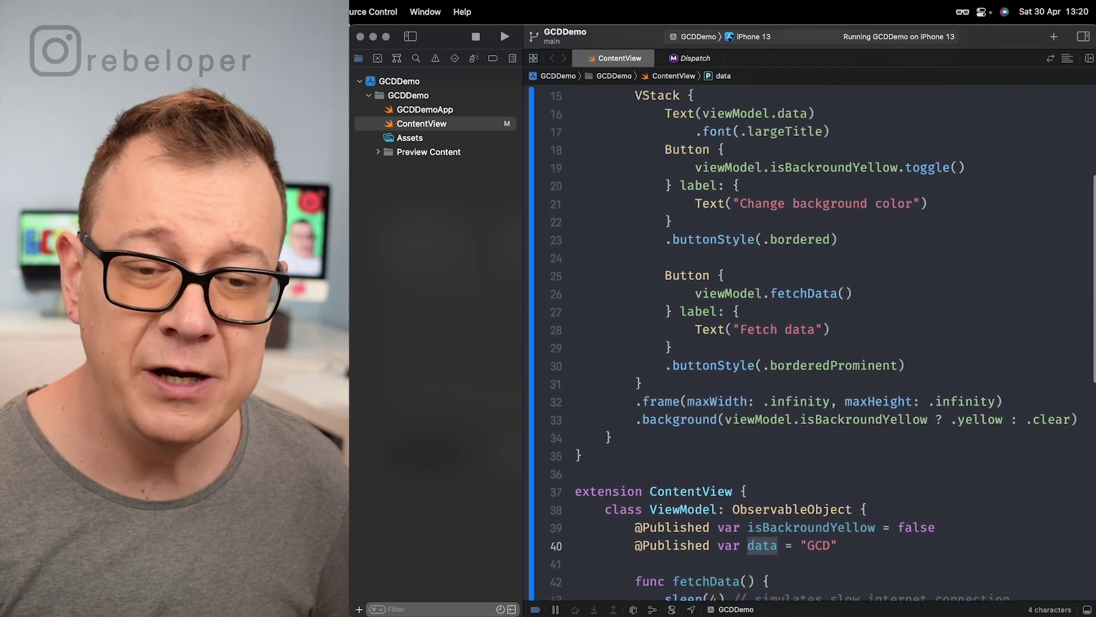
{"action": "double_click", "coordinate": [792, 190]}
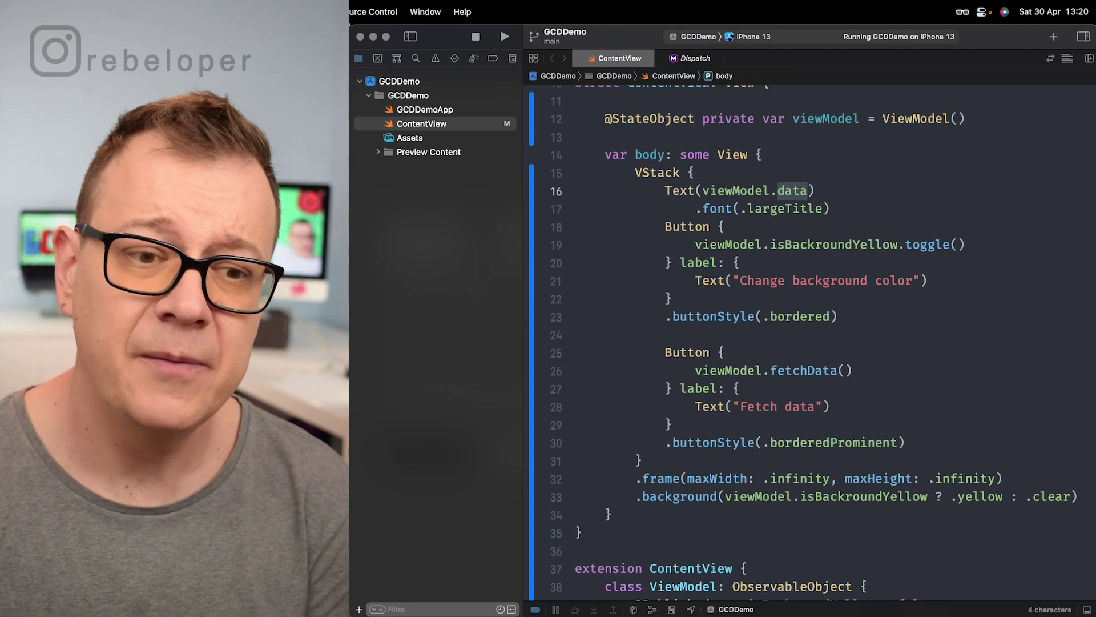
Switch to the Simulator window showing the running GCDDemo app.
{"action": "key", "text": "super+Tab"}
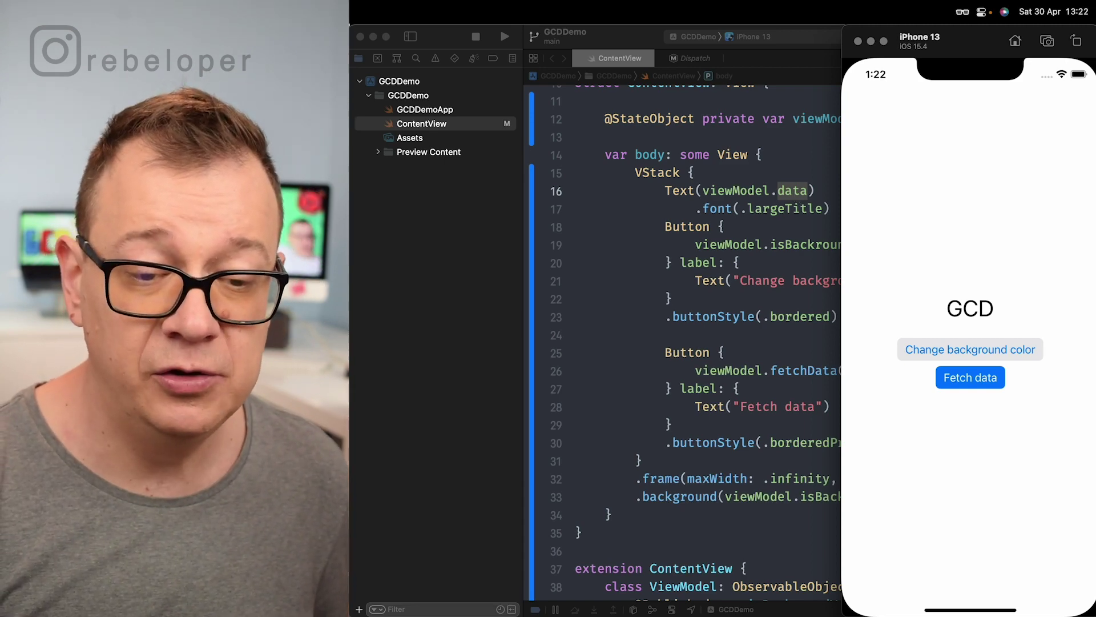
Review fetchData's sleep call, relaunch the app, toggle the background yellow and start the slow fetch.
{"action": "key", "text": "super+Tab"}
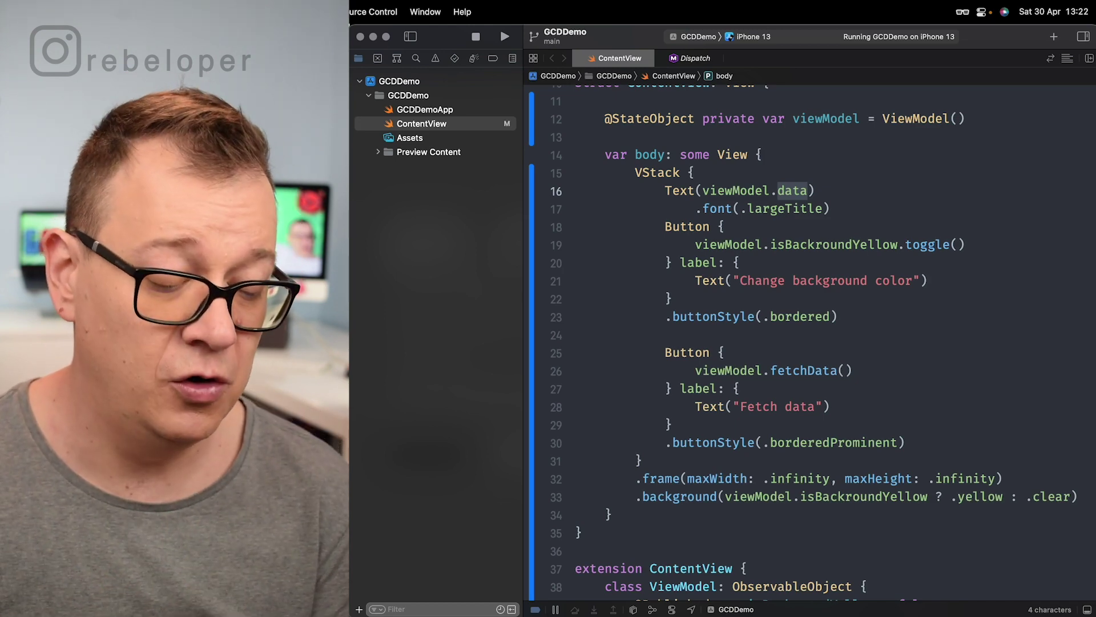
{"action": "scroll", "coordinate": [805, 343], "scroll_direction": "down", "scroll_amount": 5}
{"action": "scroll", "coordinate": [805, 343], "scroll_direction": "down", "scroll_amount": 5}
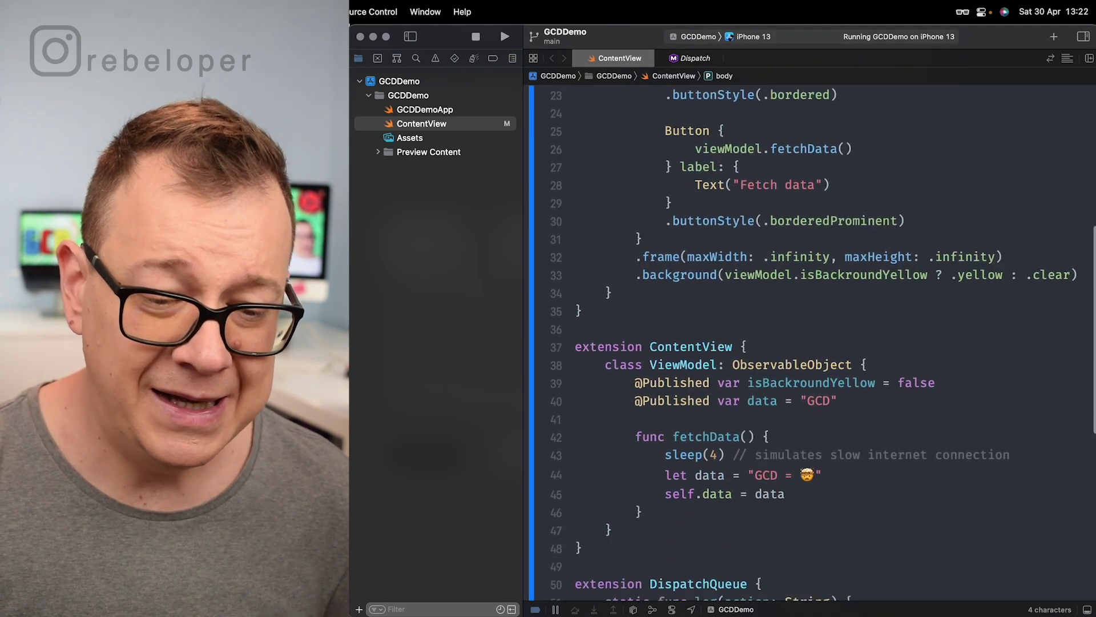
{"action": "scroll", "coordinate": [806, 343], "scroll_direction": "down", "scroll_amount": 3}
{"action": "double_click", "coordinate": [683, 326]}
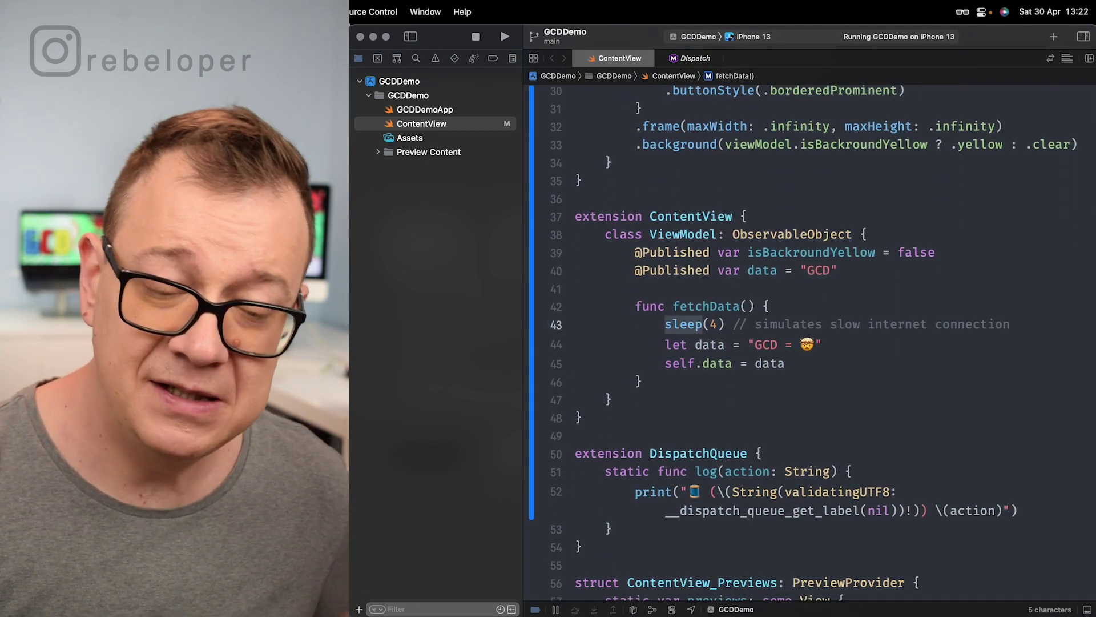
{"action": "key", "text": "super+r"}
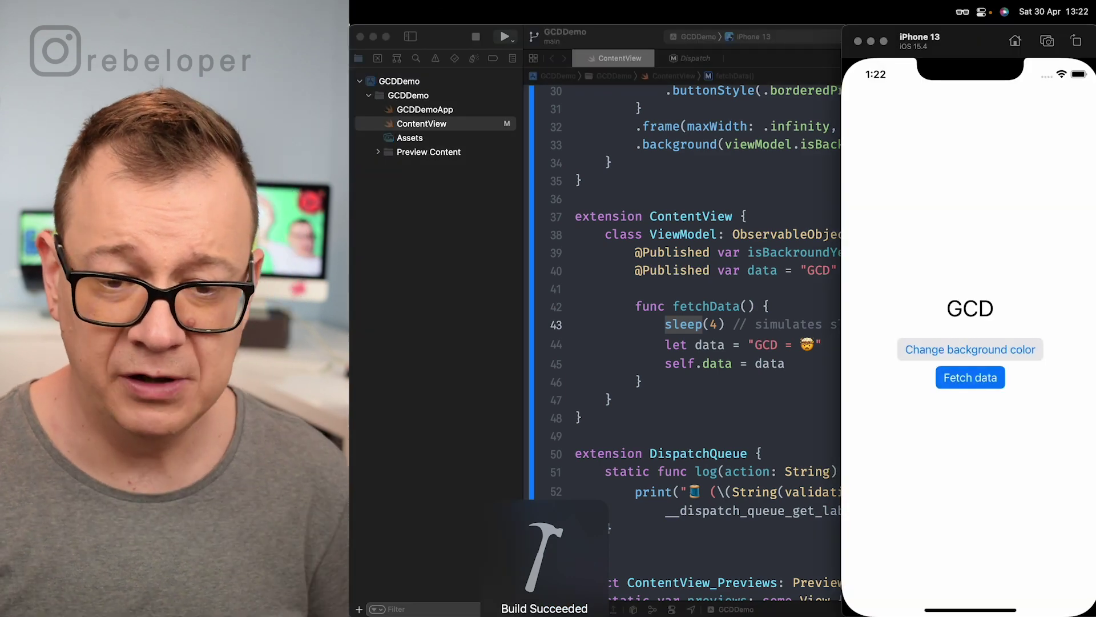
{"action": "left_click", "coordinate": [971, 350]}
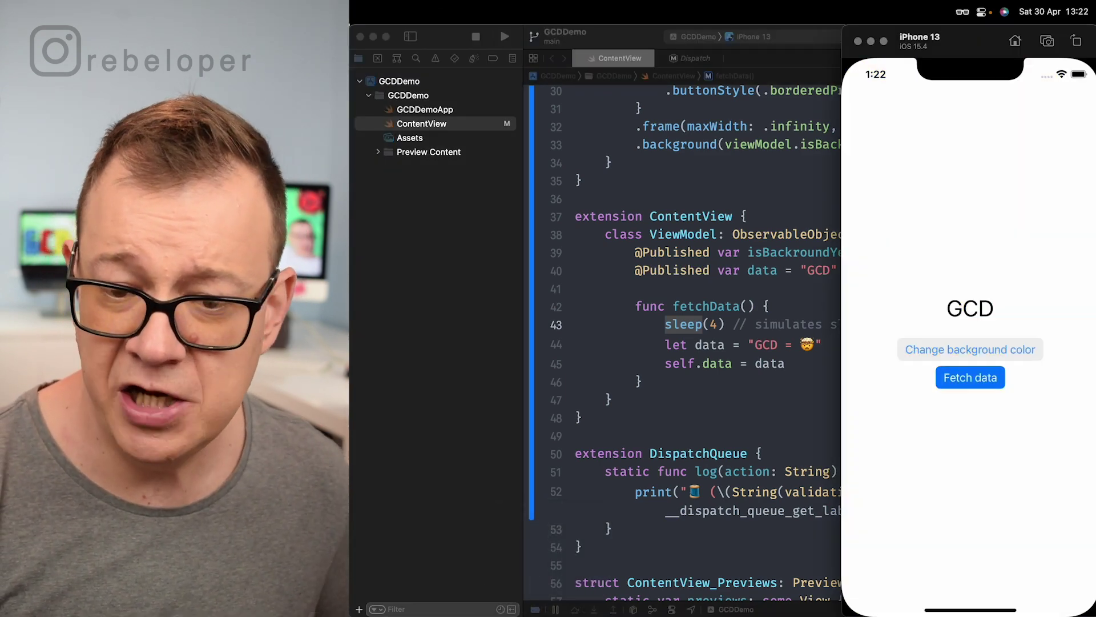
{"action": "left_click", "coordinate": [970, 350]}
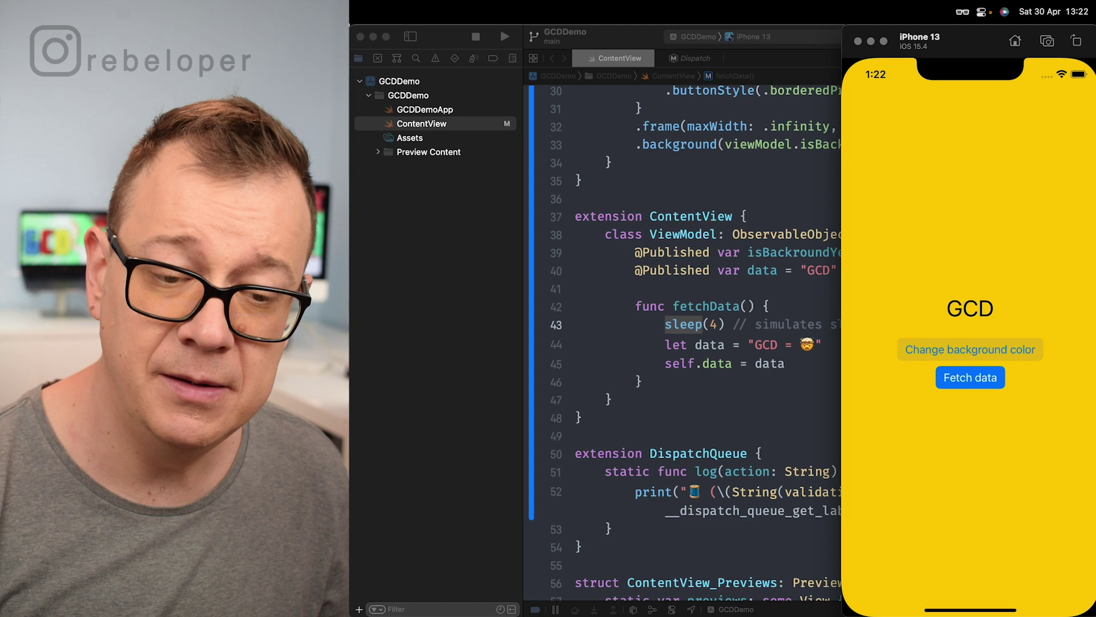
{"action": "left_click", "coordinate": [970, 376]}
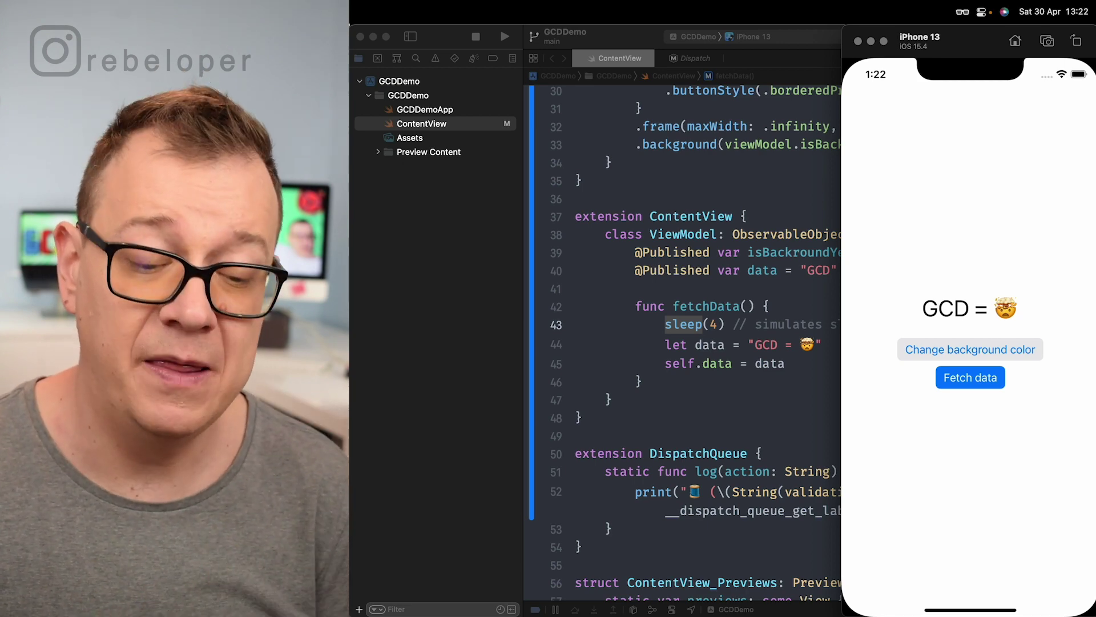
{"action": "key", "text": "super+Tab"}
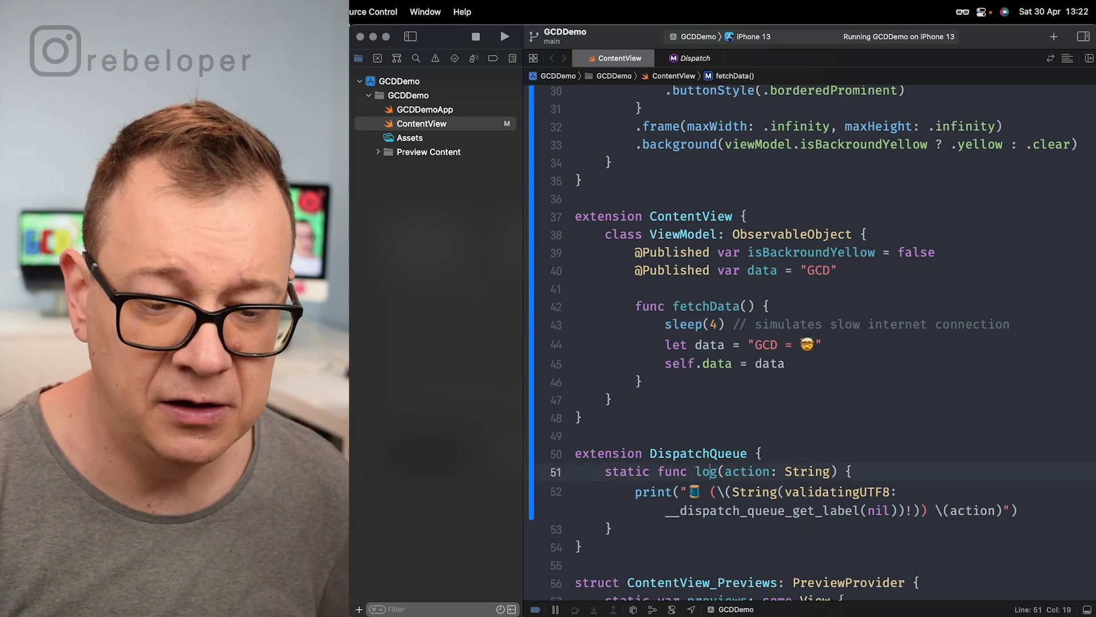
Add a DispatchQueue.log(action:) "Fetching data..." line at the top of fetchData, with the navigator hidden.
{"action": "double_click", "coordinate": [705, 471]}
{"action": "left_click", "coordinate": [775, 305]}
{"action": "key", "text": "Return"}
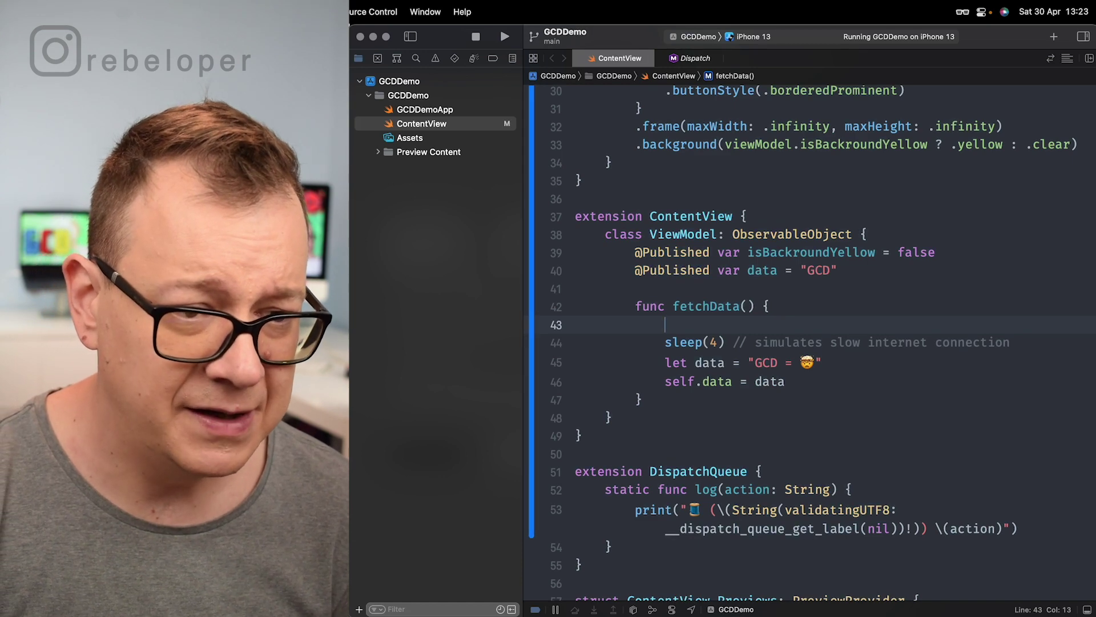
{"action": "key", "text": "super+0"}
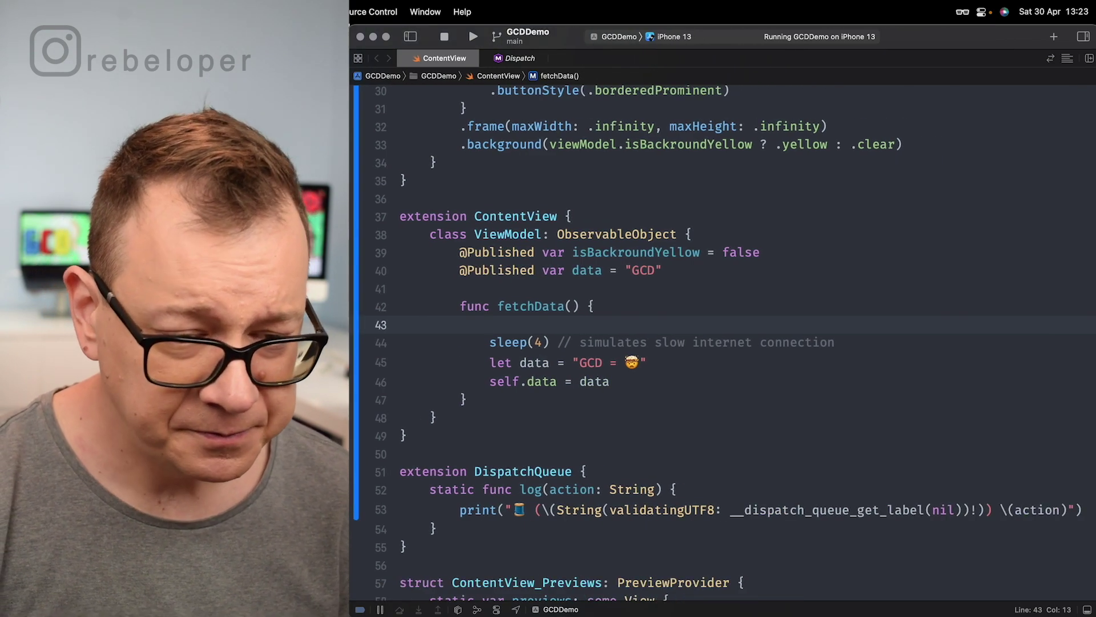
{"action": "type", "text": "Dis"}
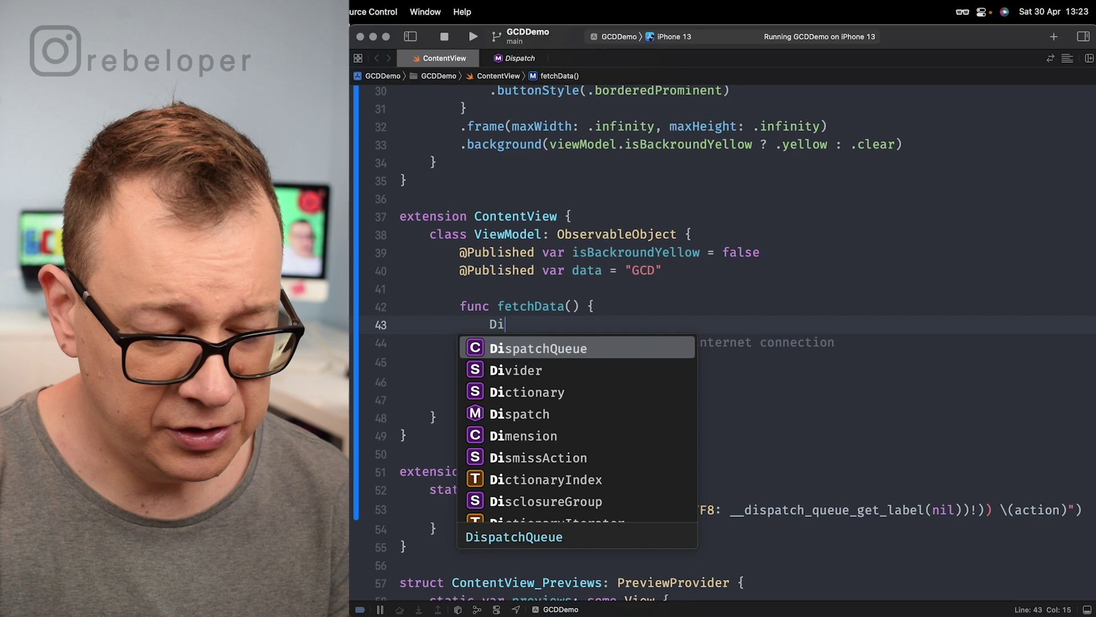
{"action": "key", "text": "Return"}
{"action": "type", "text": "."}
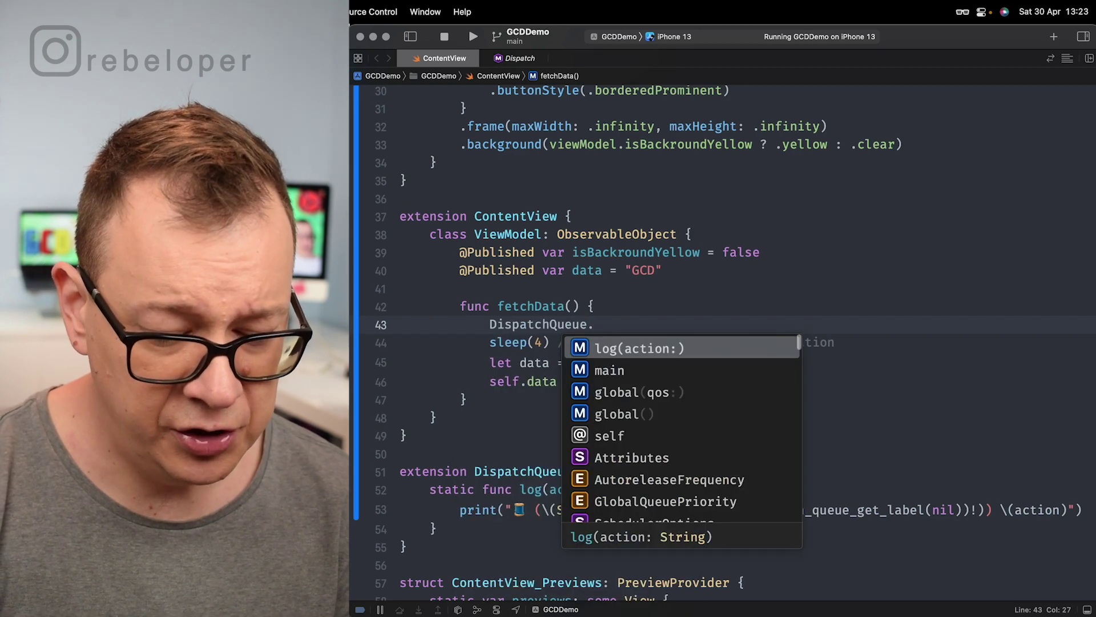
{"action": "type", "text": "l"}
{"action": "key", "text": "Return"}
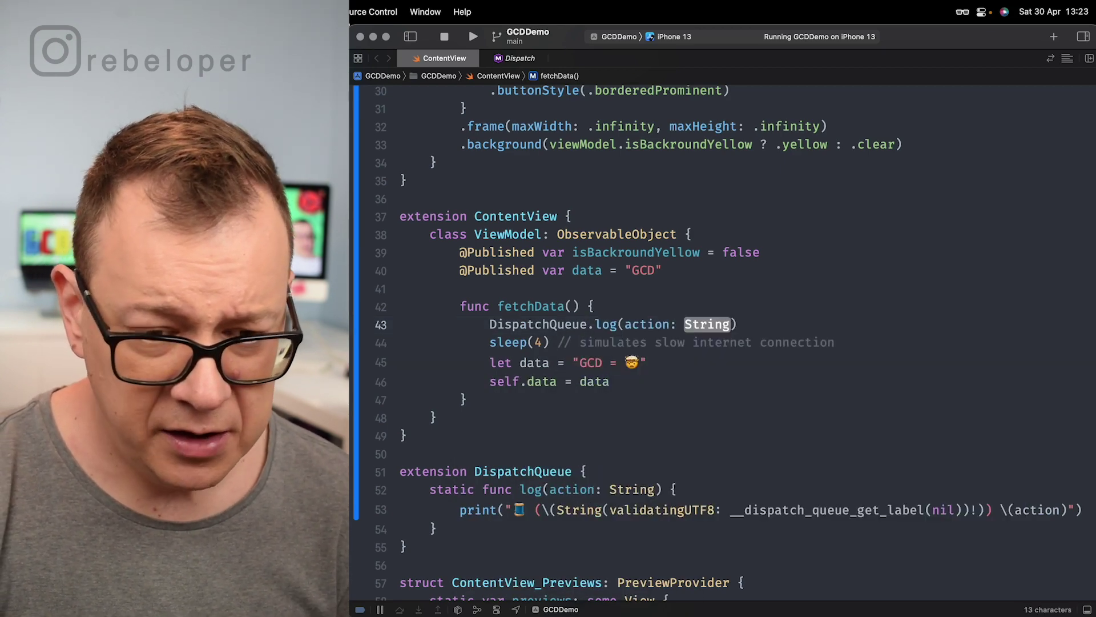
{"action": "type", "text": "\""}
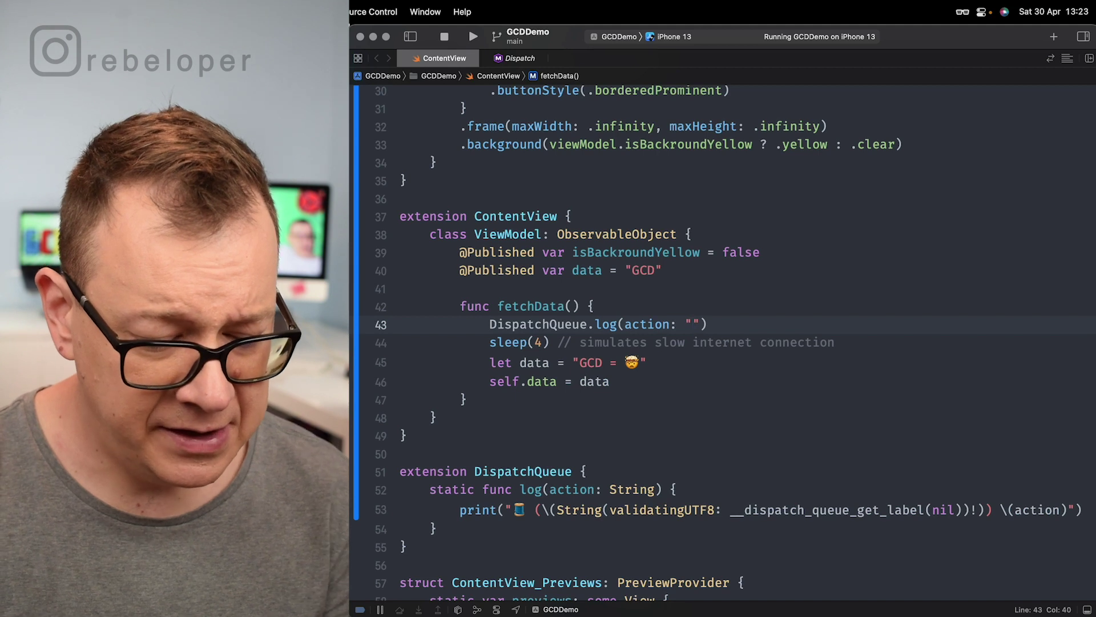
{"action": "type", "text": "Fetchin gdat"}
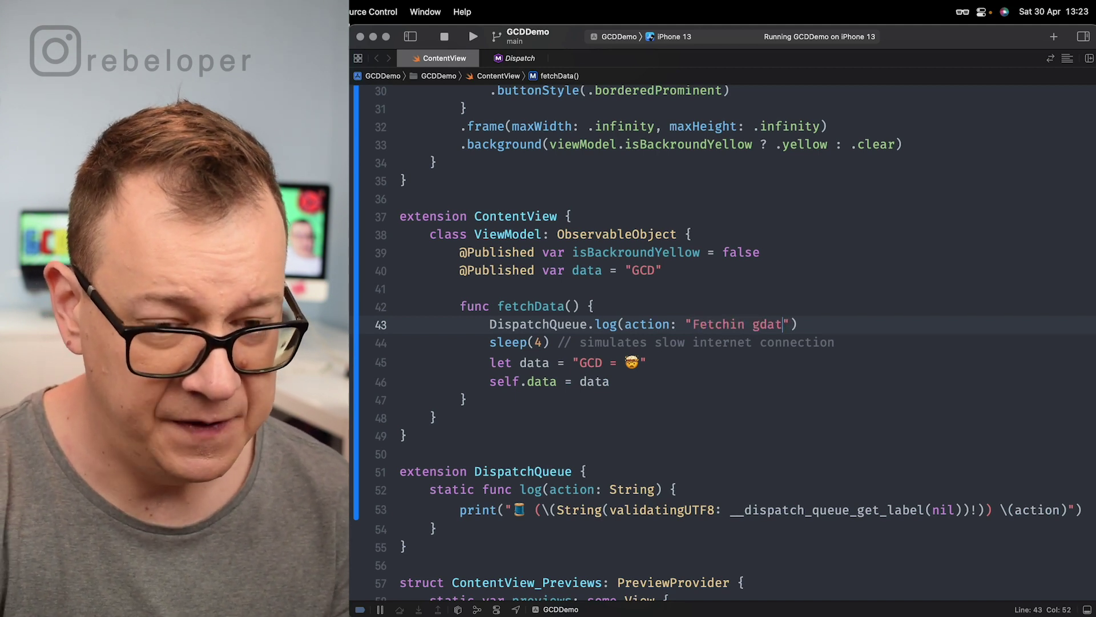
{"action": "type", "text": "a"}
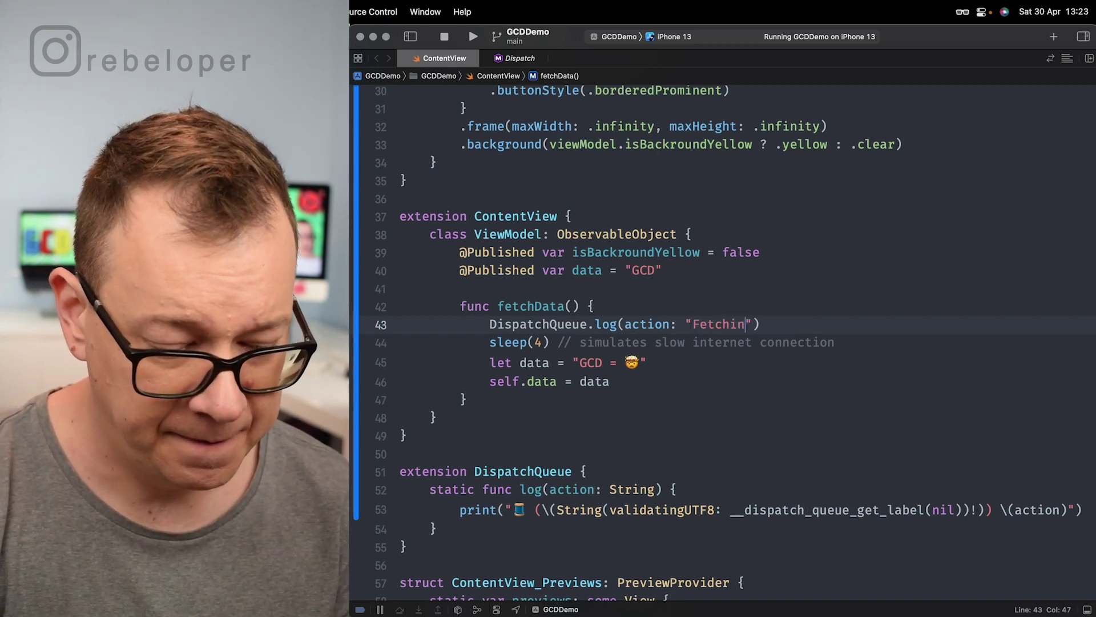
{"action": "type", "text": "data..."}
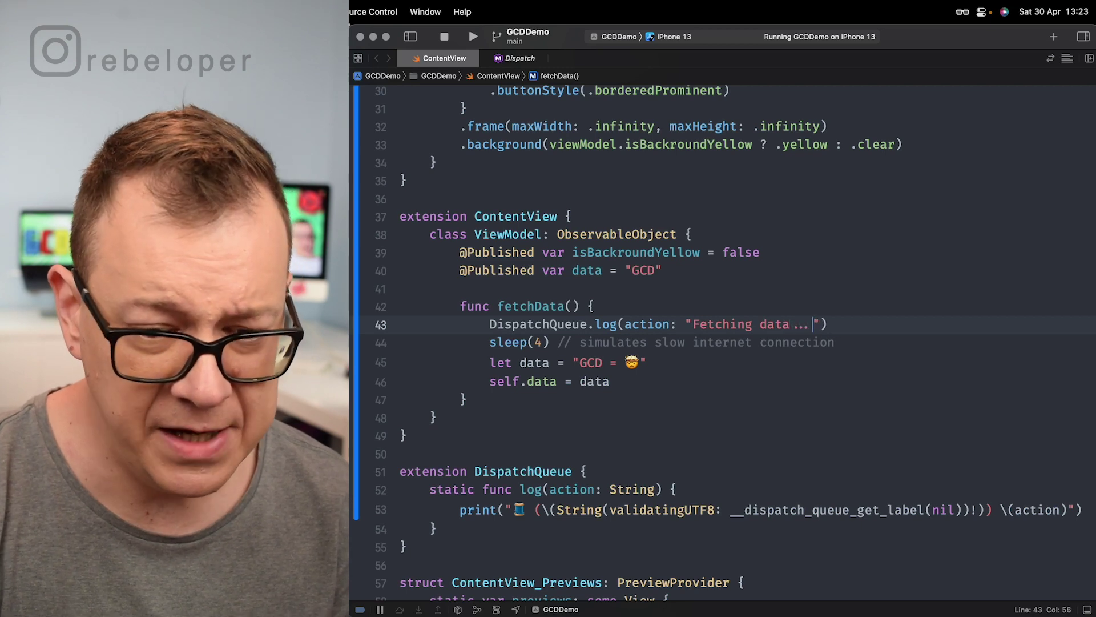
Duplicate the log below the data assignment as "Updating UI..." and rerun the app.
{"action": "left_click_drag", "start_coordinate": [489, 324], "coordinate": [827, 325]}
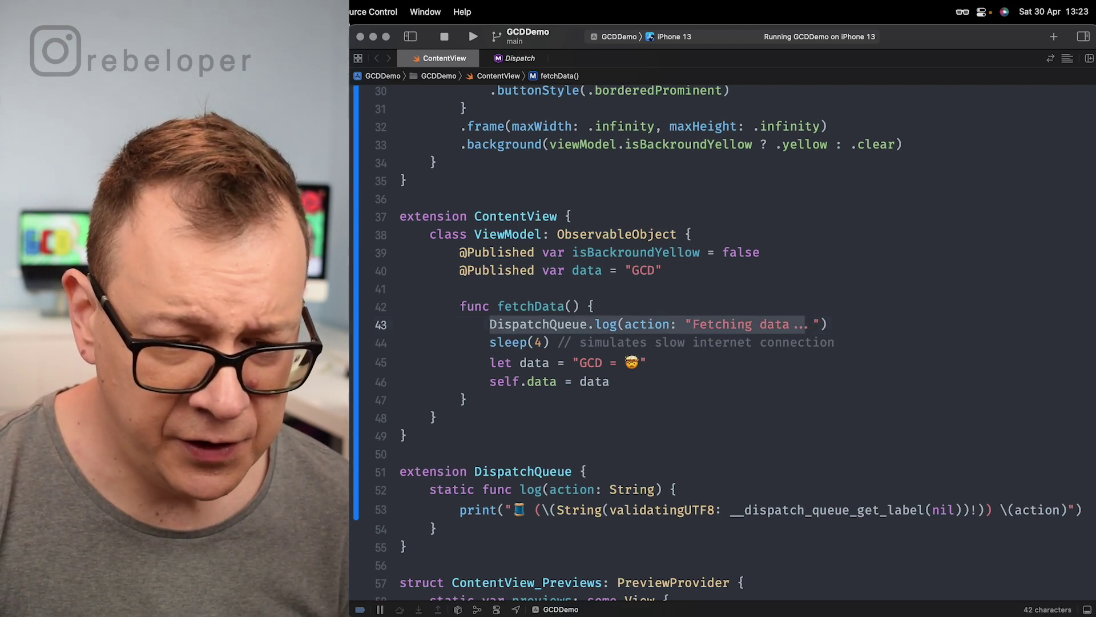
{"action": "key", "text": "super+c"}
{"action": "left_click", "coordinate": [685, 362]}
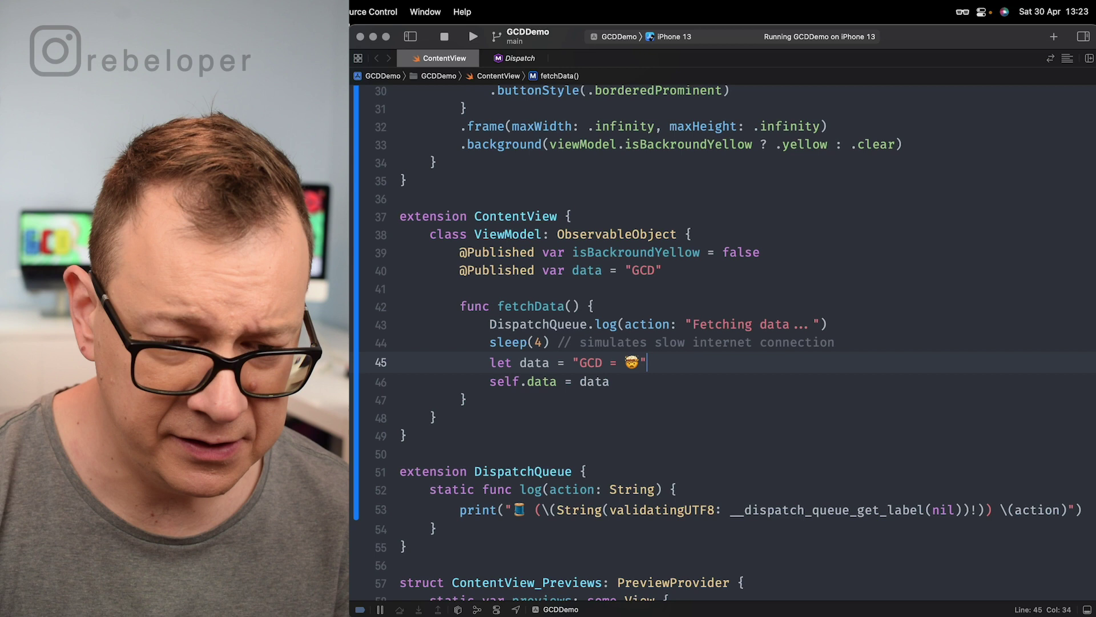
{"action": "key", "text": "Return"}
{"action": "key", "text": "super+v"}
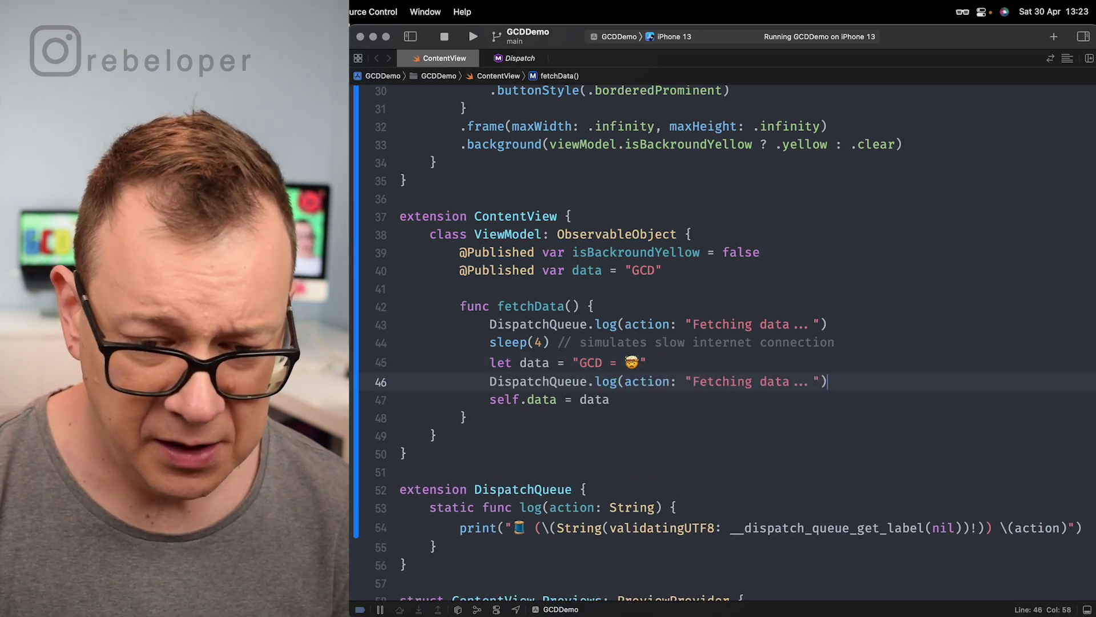
{"action": "left_click_drag", "start_coordinate": [790, 381], "coordinate": [692, 381]}
{"action": "type", "text": "Updating U"}
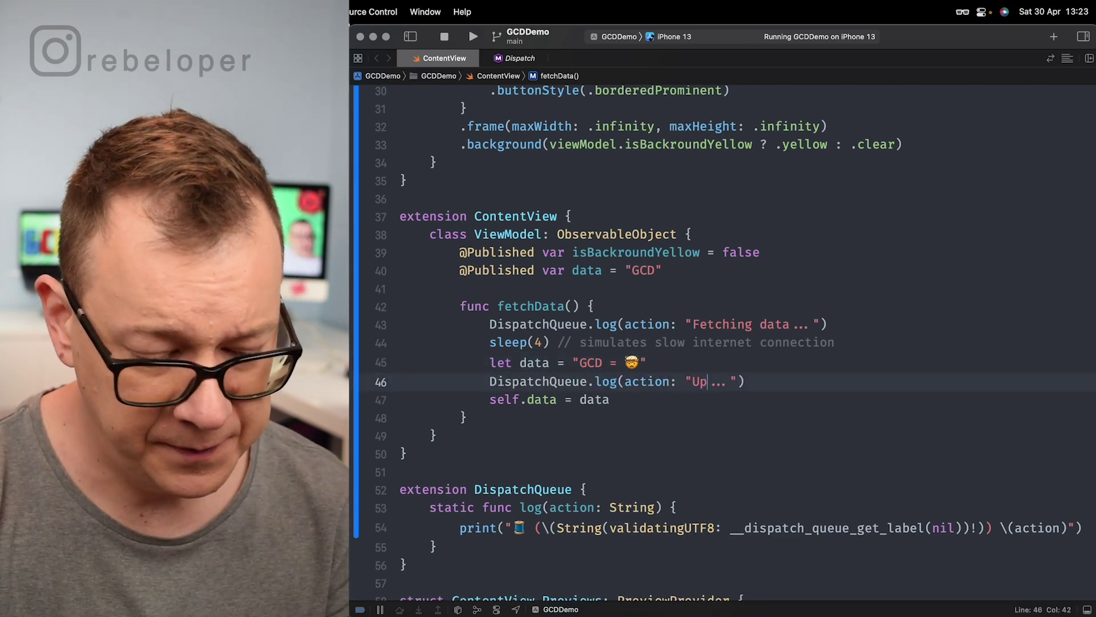
{"action": "type", "text": "I"}
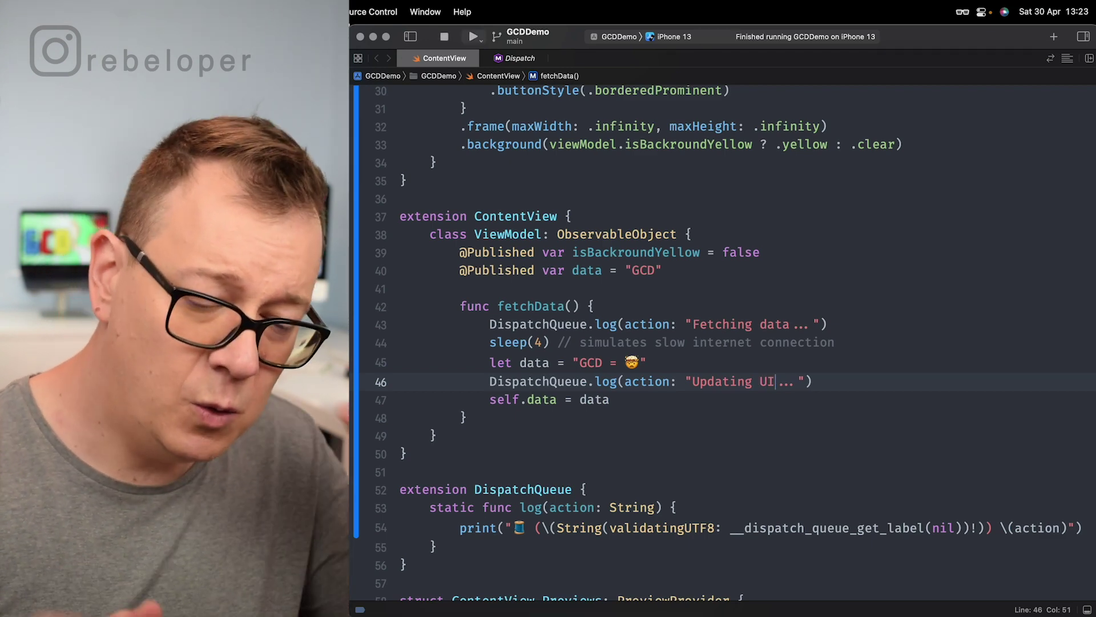
{"action": "key", "text": "super+r"}
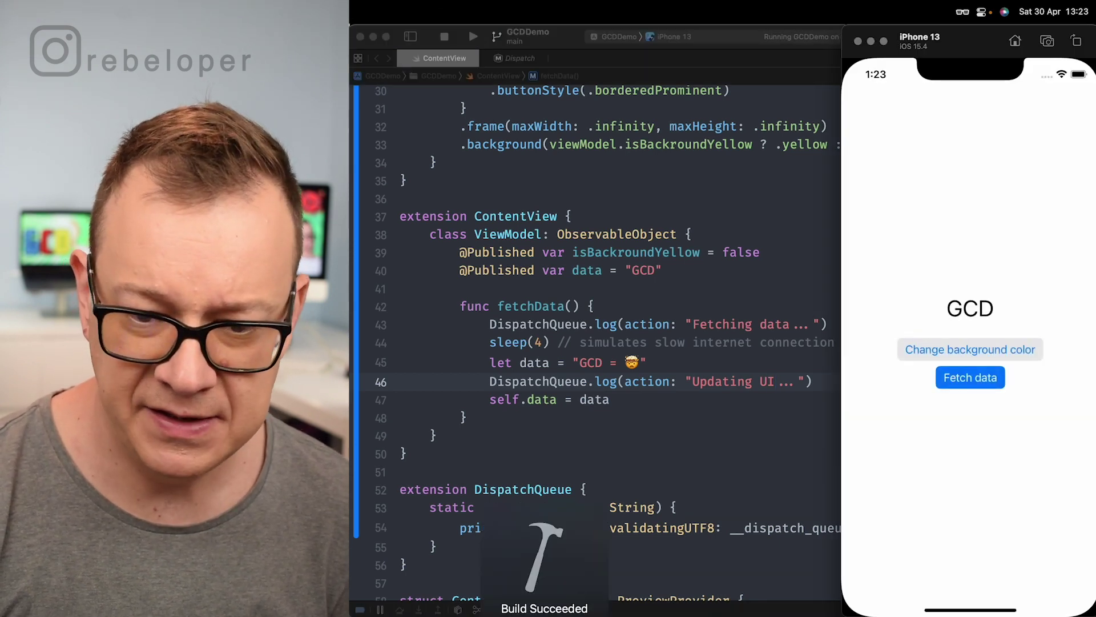
Fetch data and confirm "Fetching data..." and "Updating UI..." both log from the main thread.
{"action": "left_click", "coordinate": [969, 377]}
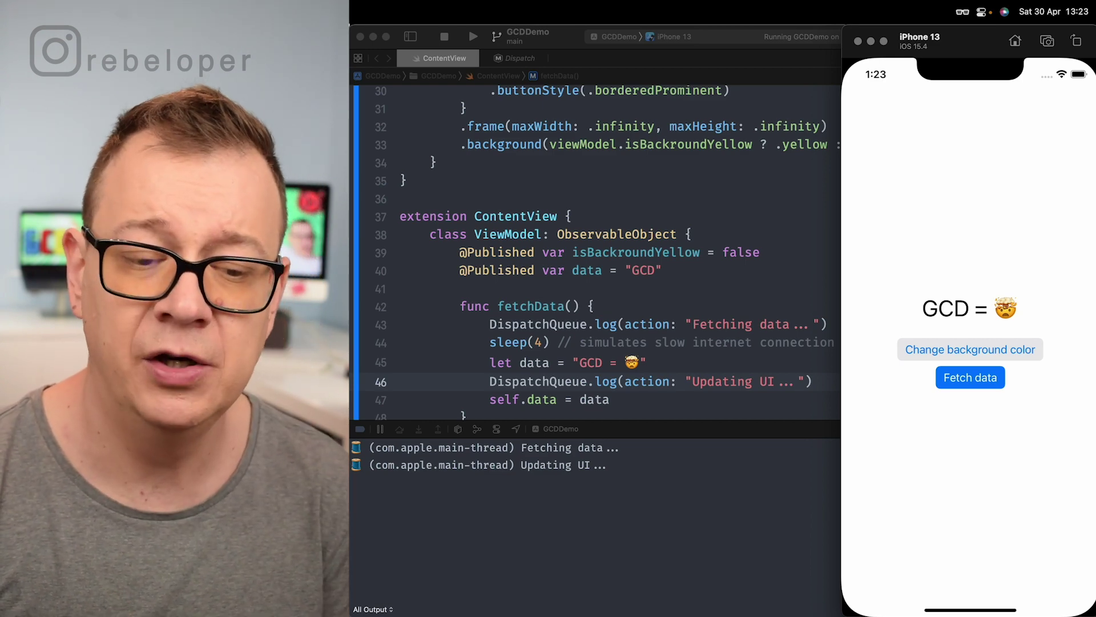
{"action": "key", "text": "super+Tab"}
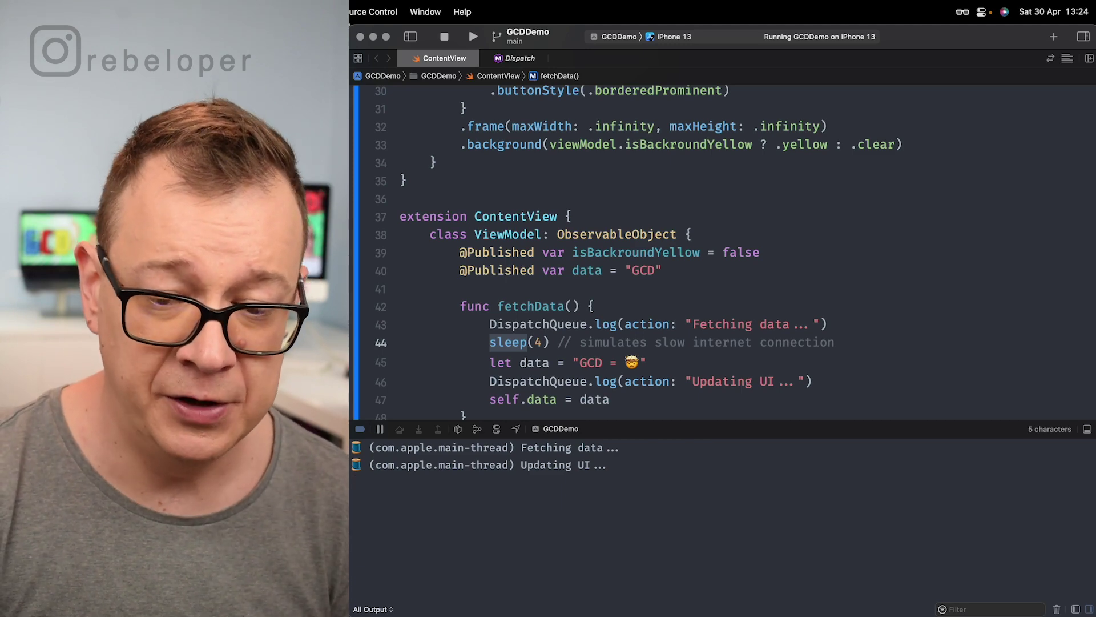
Hide the console and start a "DispatchQueue.ma" line below the Fetching data log.
{"action": "key", "text": "shift+super+y"}
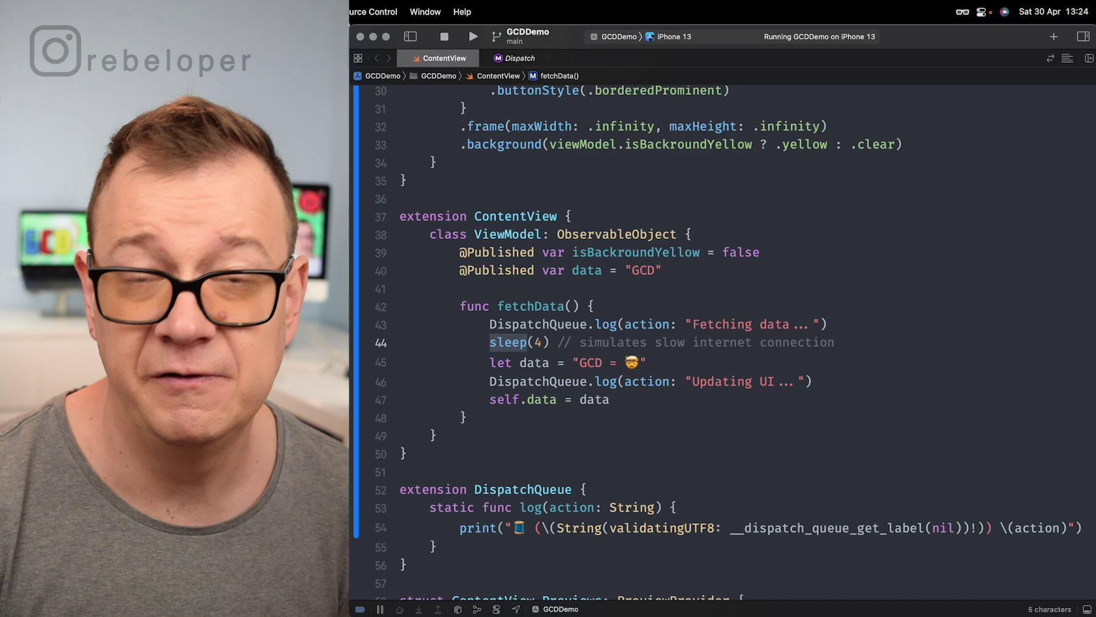
{"action": "left_click", "coordinate": [826, 324]}
{"action": "key", "text": "Return"}
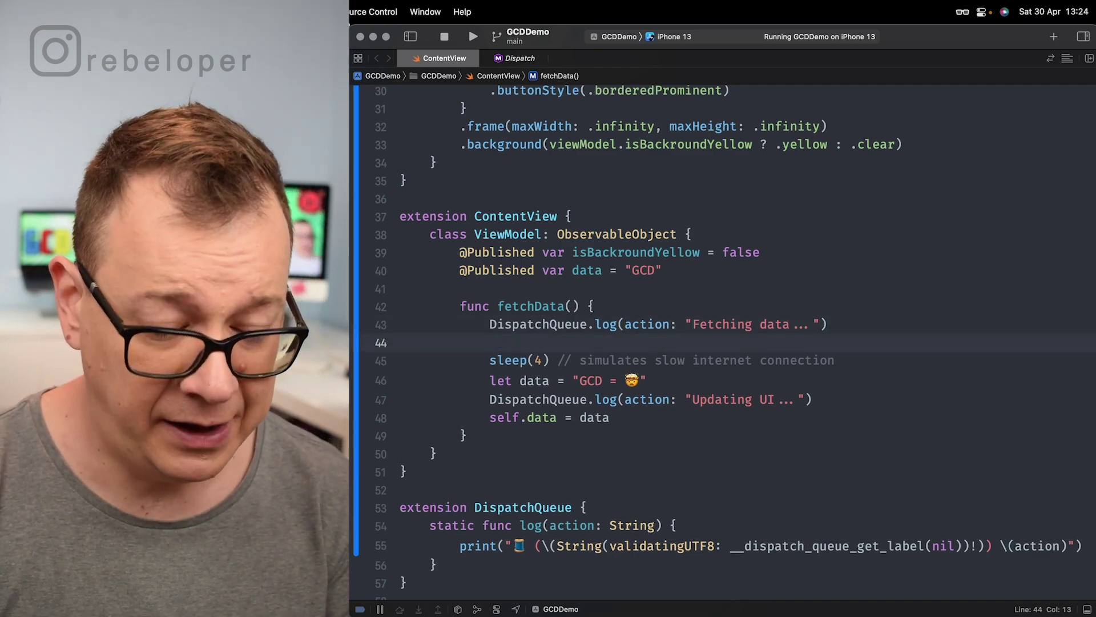
{"action": "type", "text": "Dis"}
{"action": "key", "text": "Tab"}
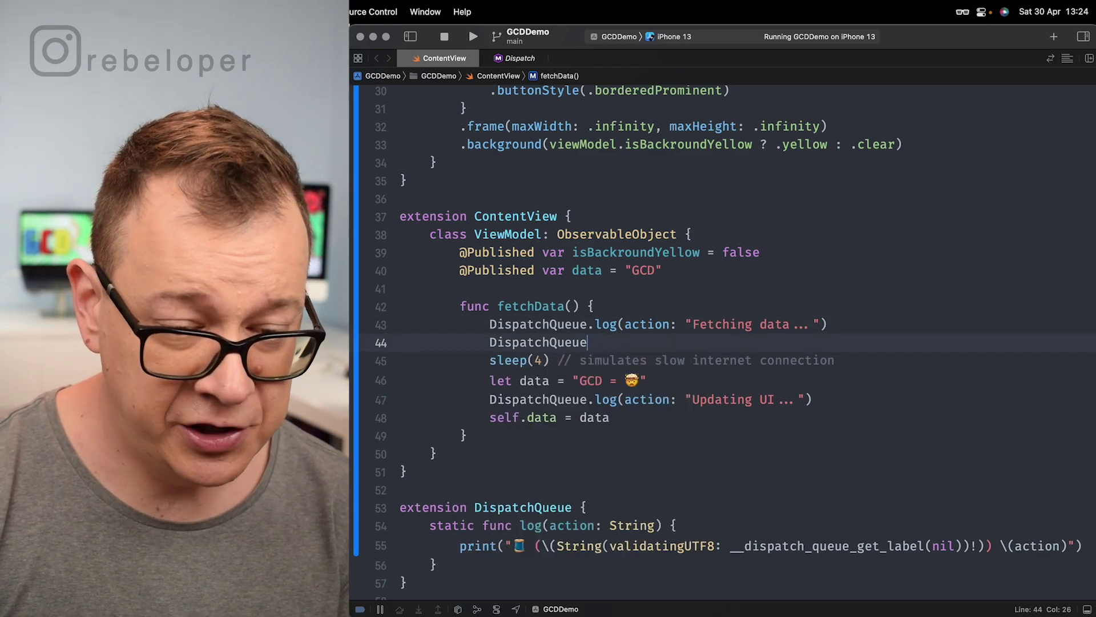
{"action": "type", "text": ".ma"}
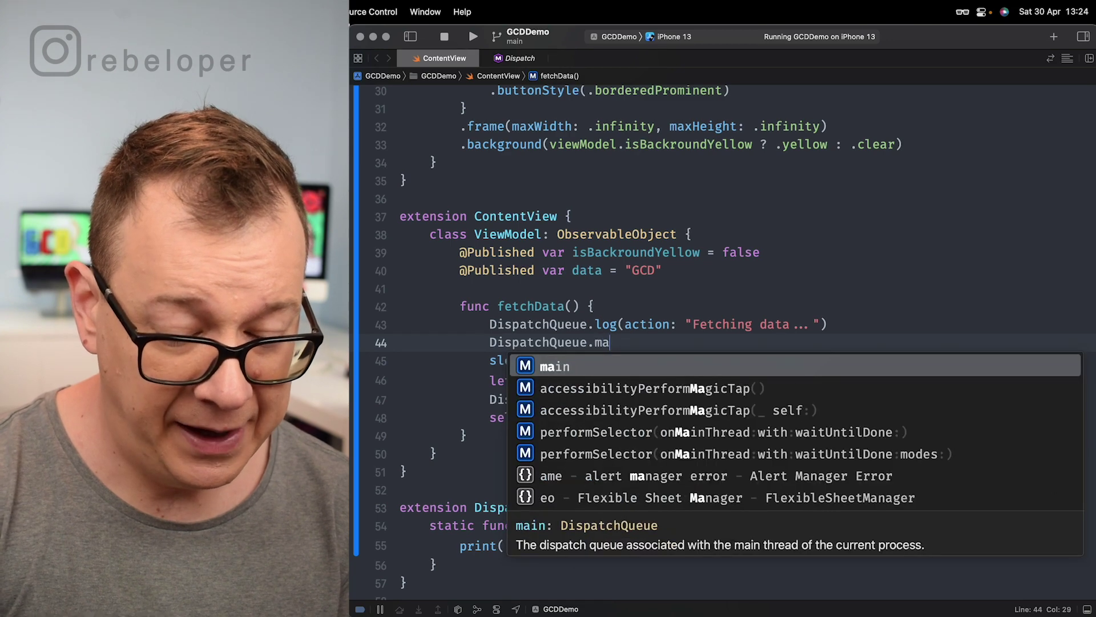
{"action": "type", "text": "i"}
{"action": "key", "text": "Tab"}
{"action": "type", "text": "."}
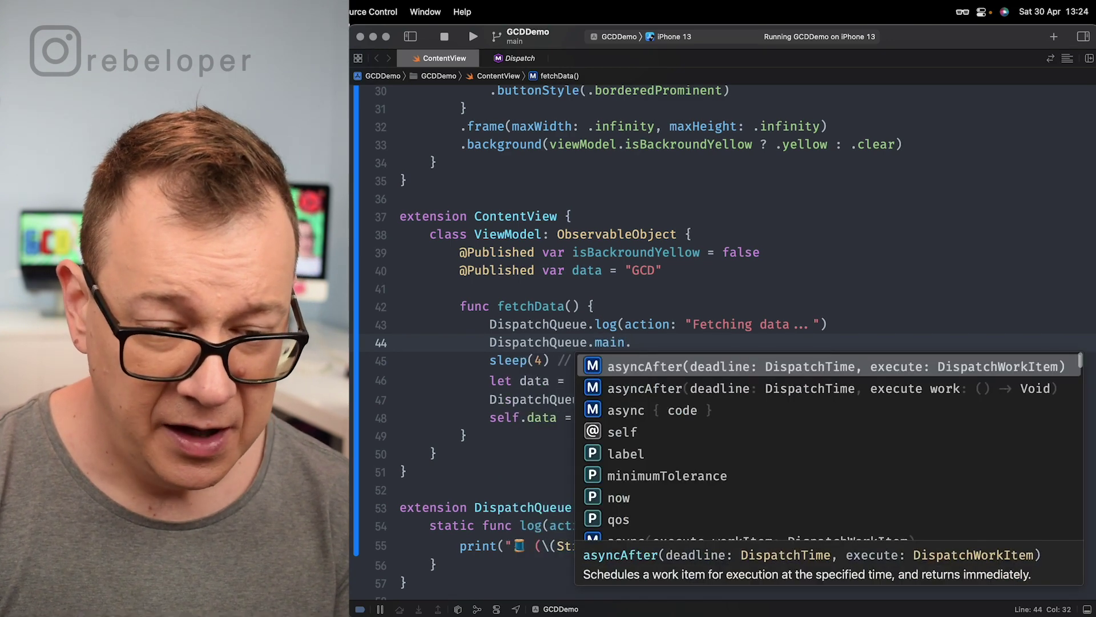
{"action": "type", "text": "s"}
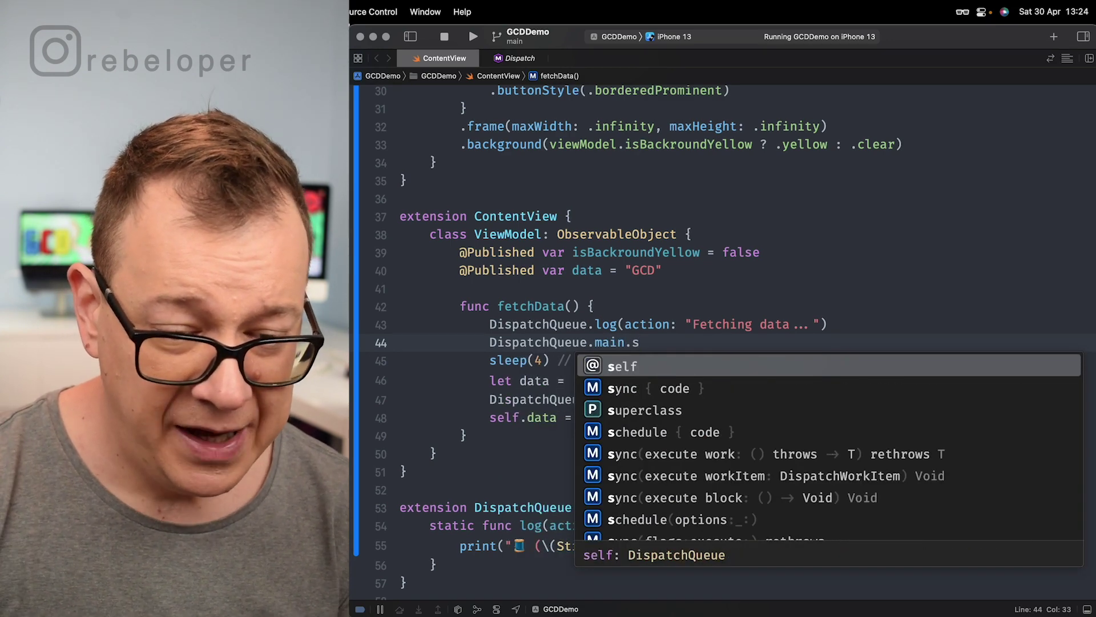
{"action": "key", "text": "BackSpace"}
{"action": "type", "text": "asy"}
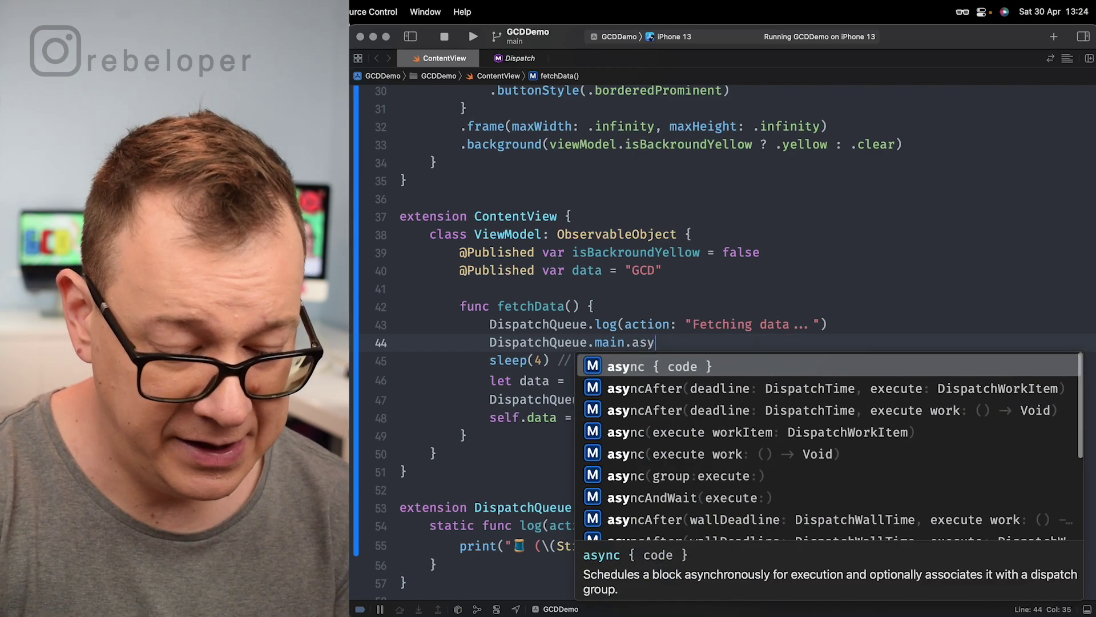
{"action": "type", "text": "nc"}
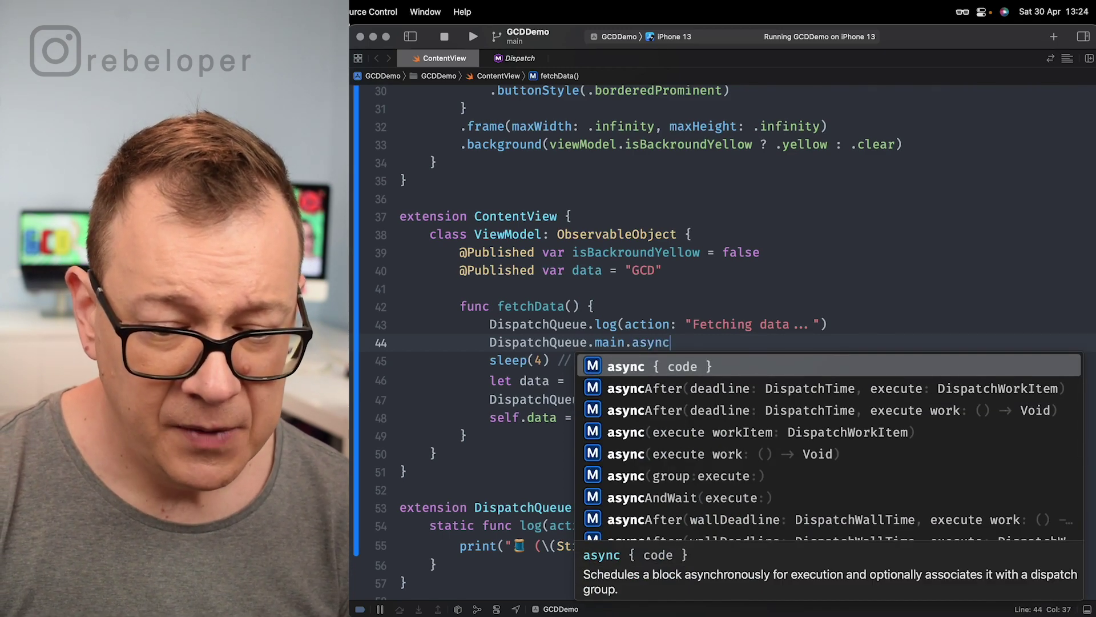
{"action": "key", "text": "Escape"}
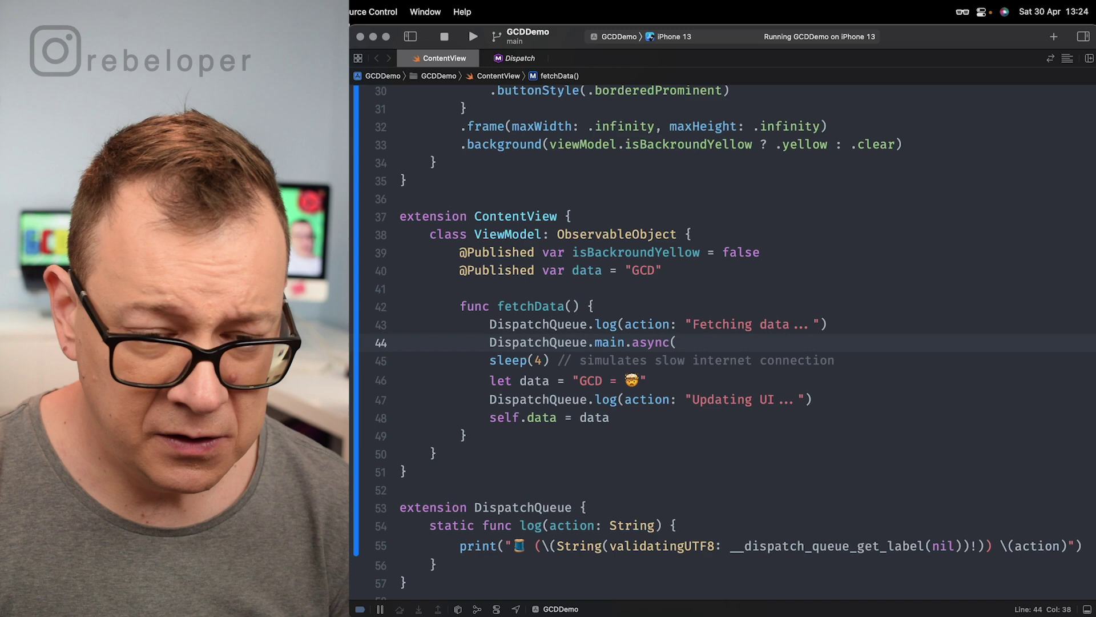
{"action": "key", "text": "BackSpace"}
{"action": "key", "text": "BackSpace"}
{"action": "key", "text": "BackSpace"}
{"action": "key", "text": "BackSpace"}
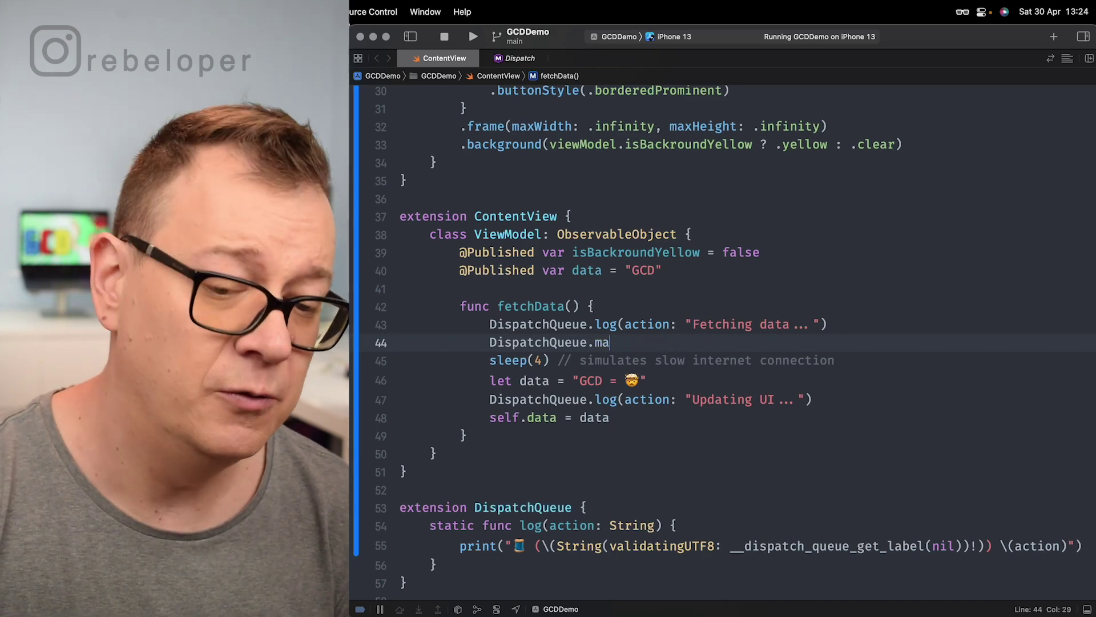
{"action": "key", "text": "BackSpace"}
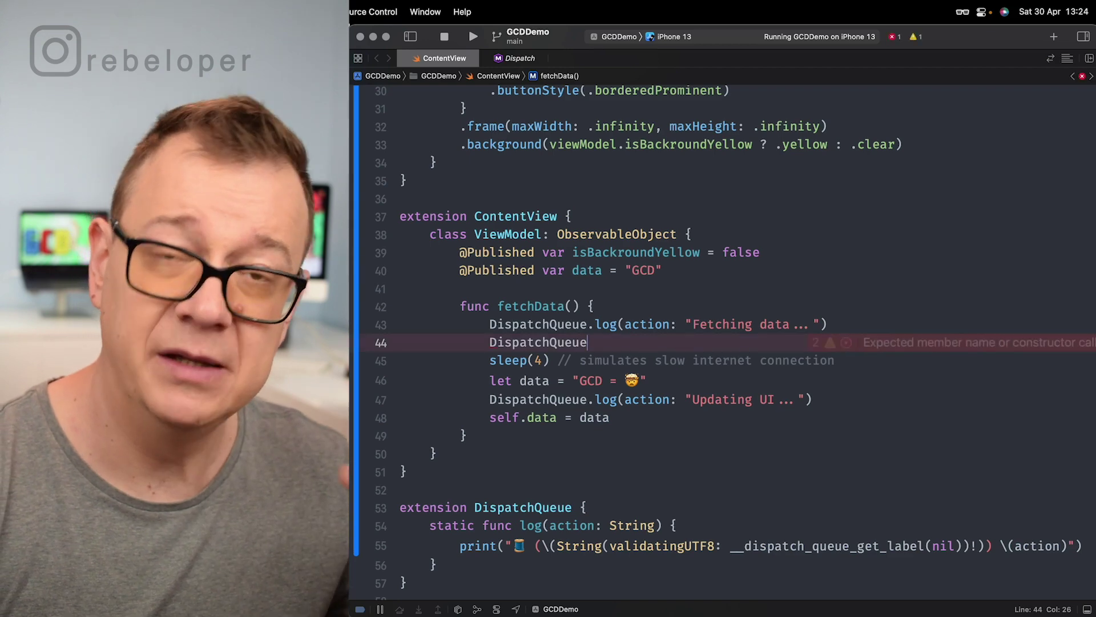
{"action": "type", "text": ".g"}
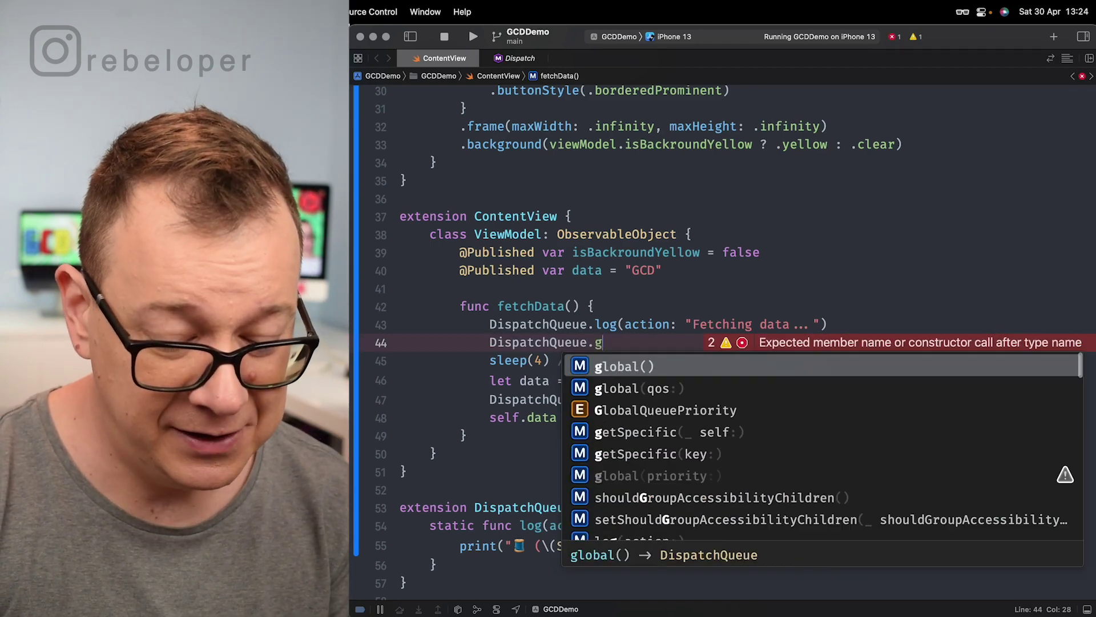
{"action": "type", "text": "lo"}
Complete the line as DispatchQueue.global(qos: .background), comparing the quality-of-service options first.
{"action": "key", "text": "Down"}
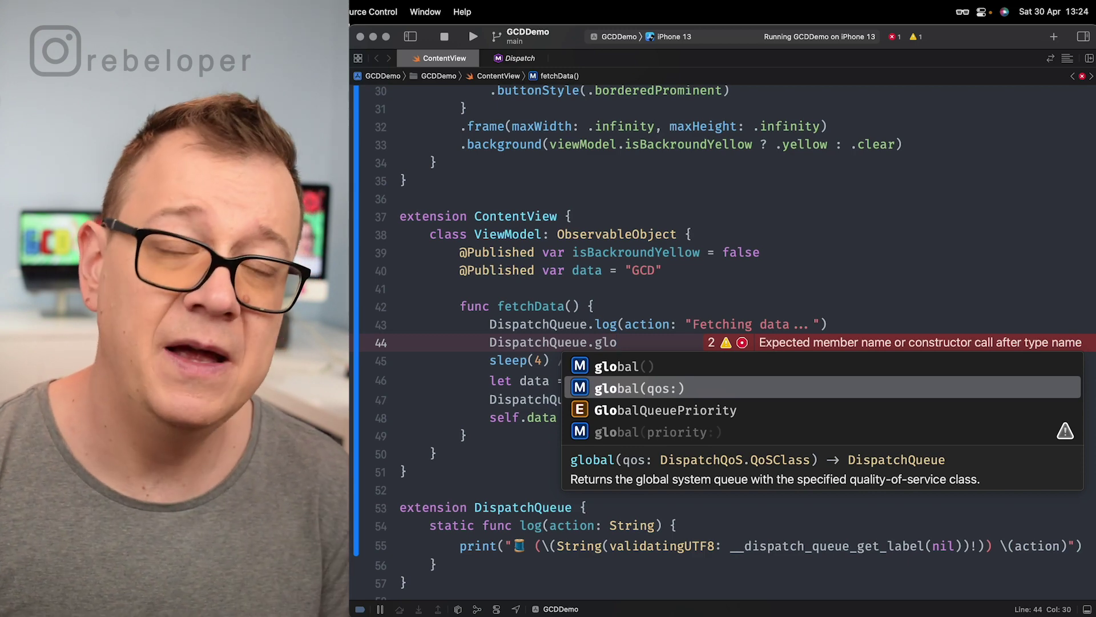
{"action": "key", "text": "Return"}
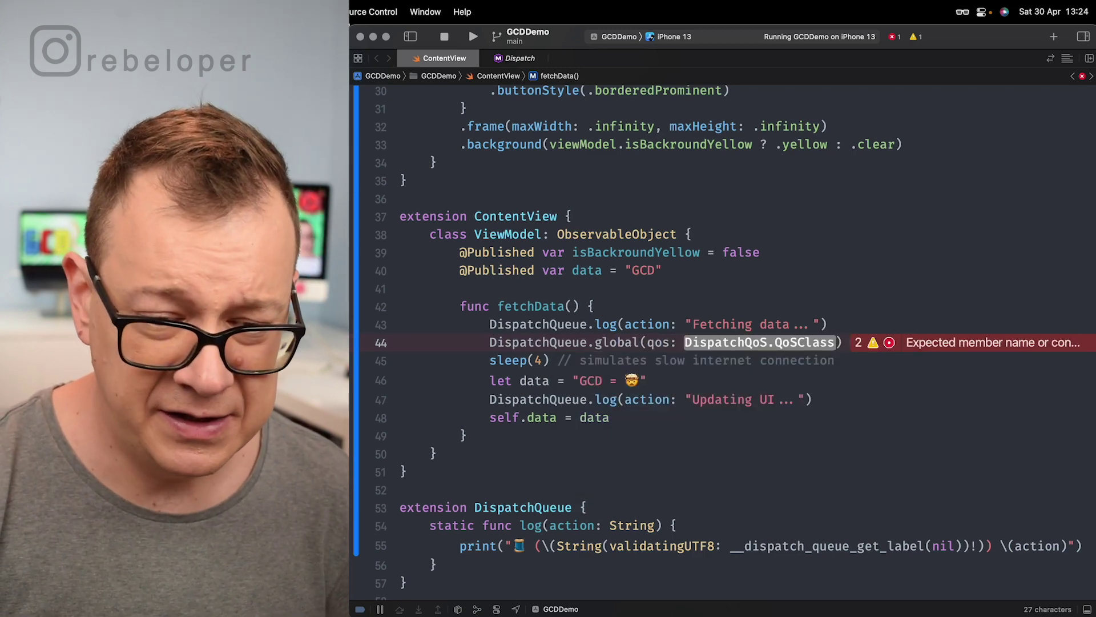
{"action": "type", "text": ".ba"}
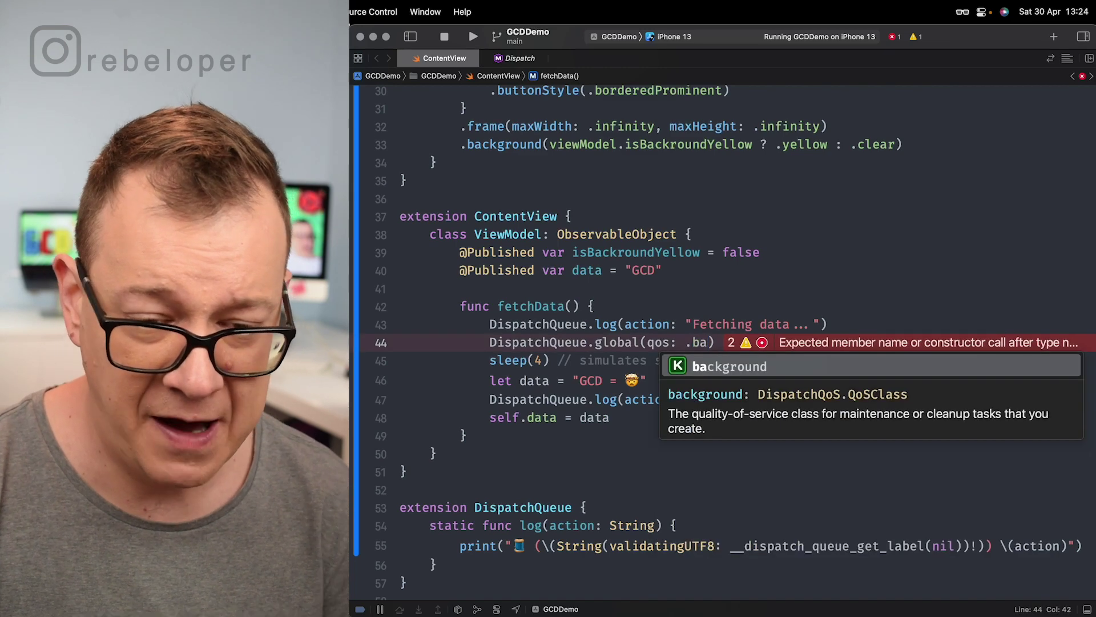
{"action": "key", "text": "BackSpace"}
{"action": "key", "text": "BackSpace"}
{"action": "key", "text": "Escape"}
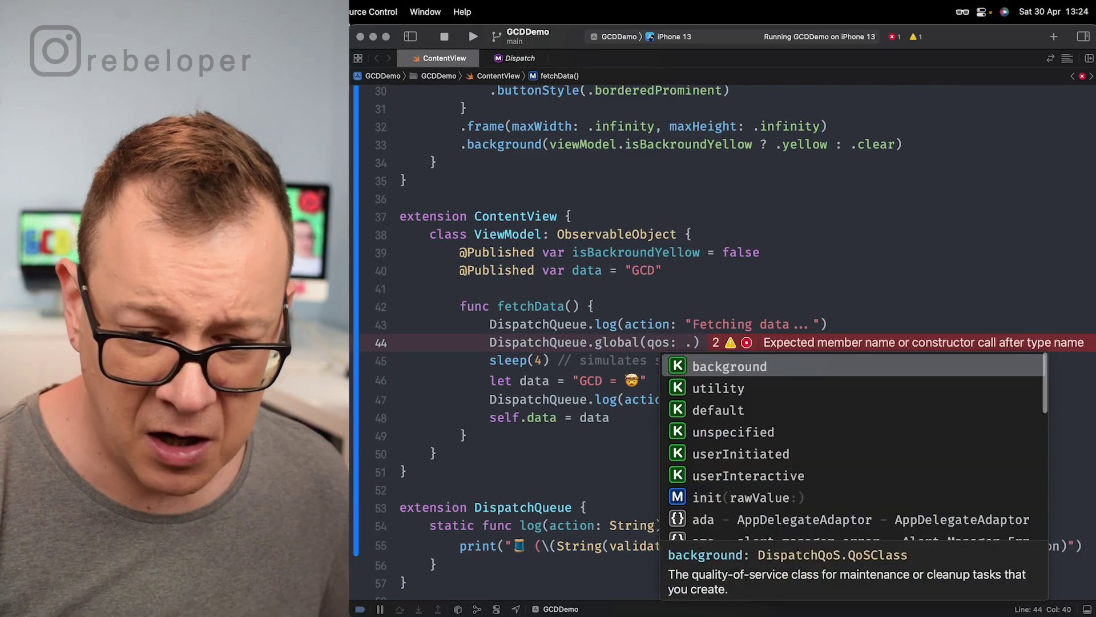
{"action": "key", "text": "Down"}
{"action": "key", "text": "Down"}
{"action": "key", "text": "Down"}
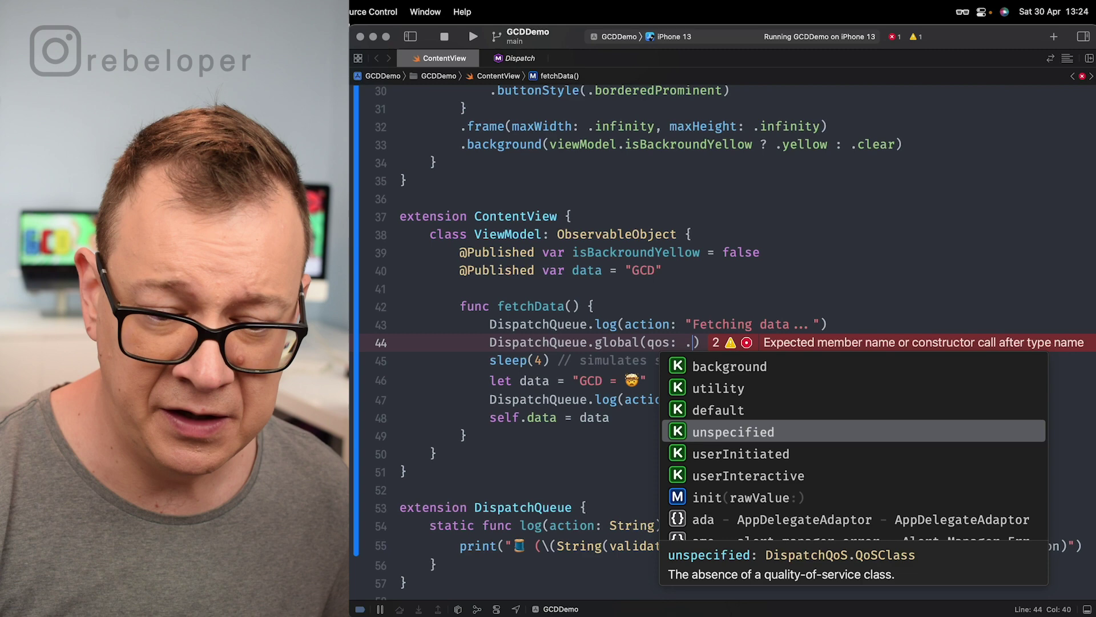
{"action": "key", "text": "Down"}
{"action": "key", "text": "Up"}
{"action": "key", "text": "Up"}
{"action": "key", "text": "Up"}
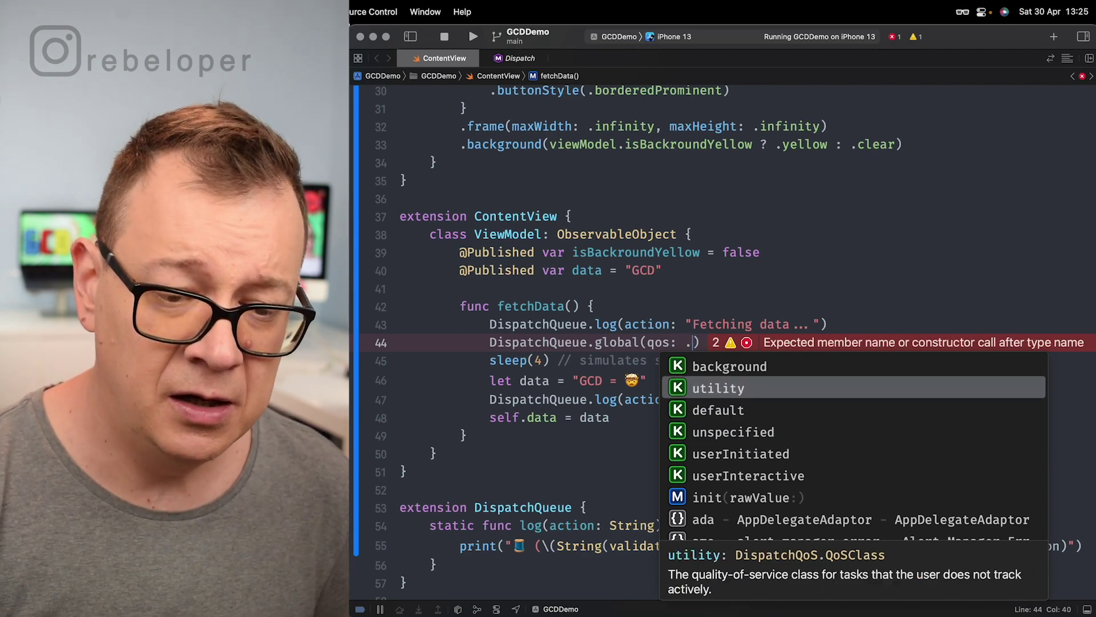
{"action": "key", "text": "Up"}
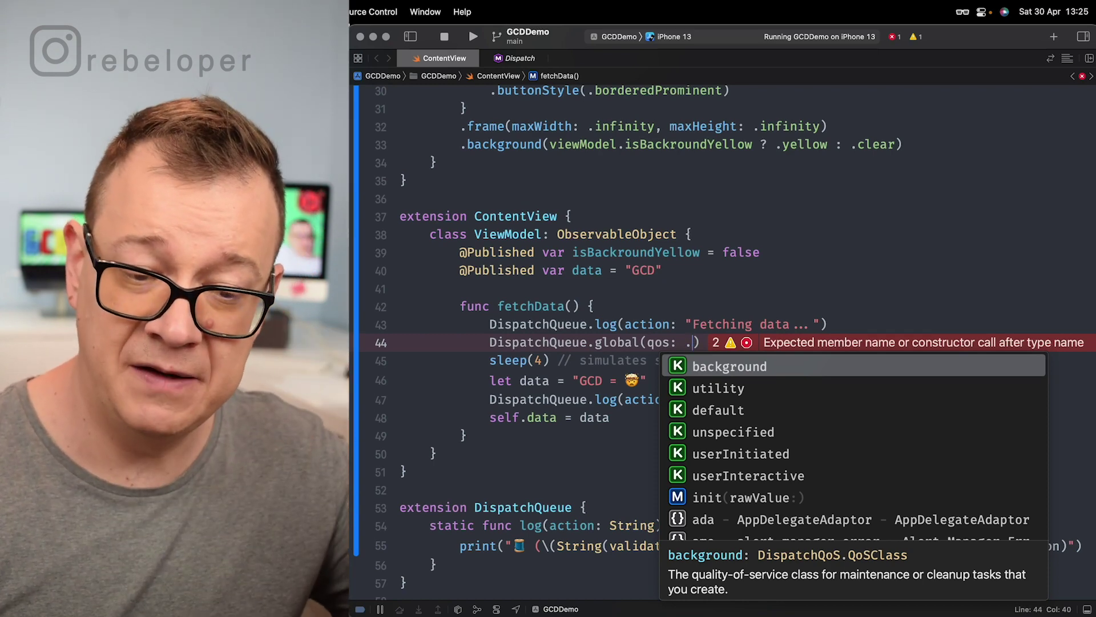
{"action": "key", "text": "Down"}
{"action": "key", "text": "Down"}
{"action": "key", "text": "Down"}
{"action": "key", "text": "Down"}
{"action": "key", "text": "Down"}
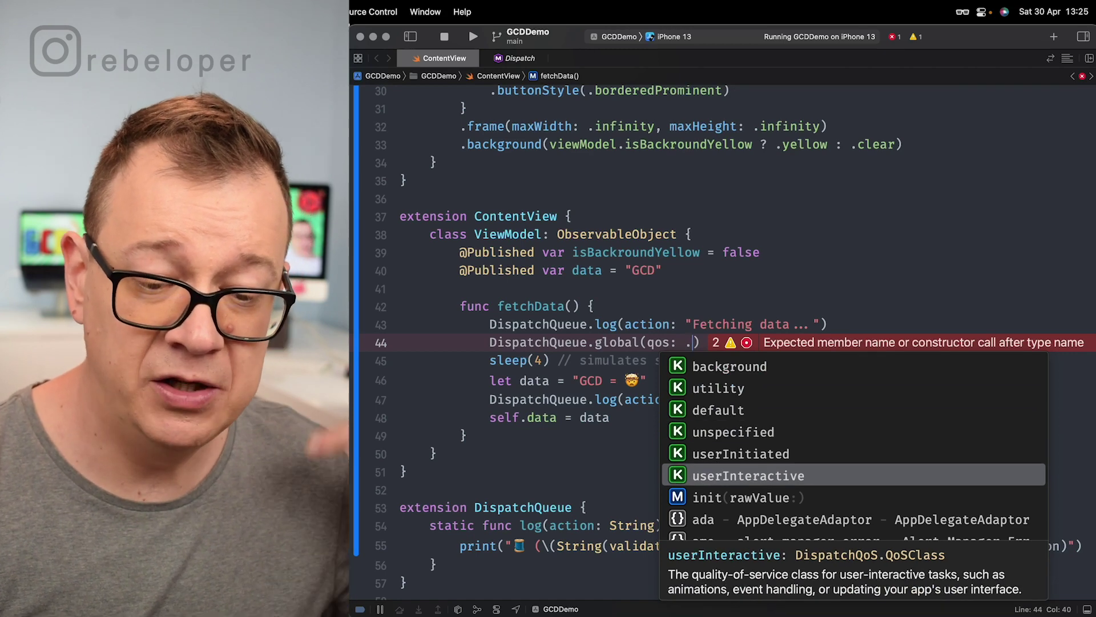
{"action": "key", "text": "Up"}
{"action": "key", "text": "Up"}
{"action": "key", "text": "Up"}
{"action": "key", "text": "Up"}
{"action": "key", "text": "Up"}
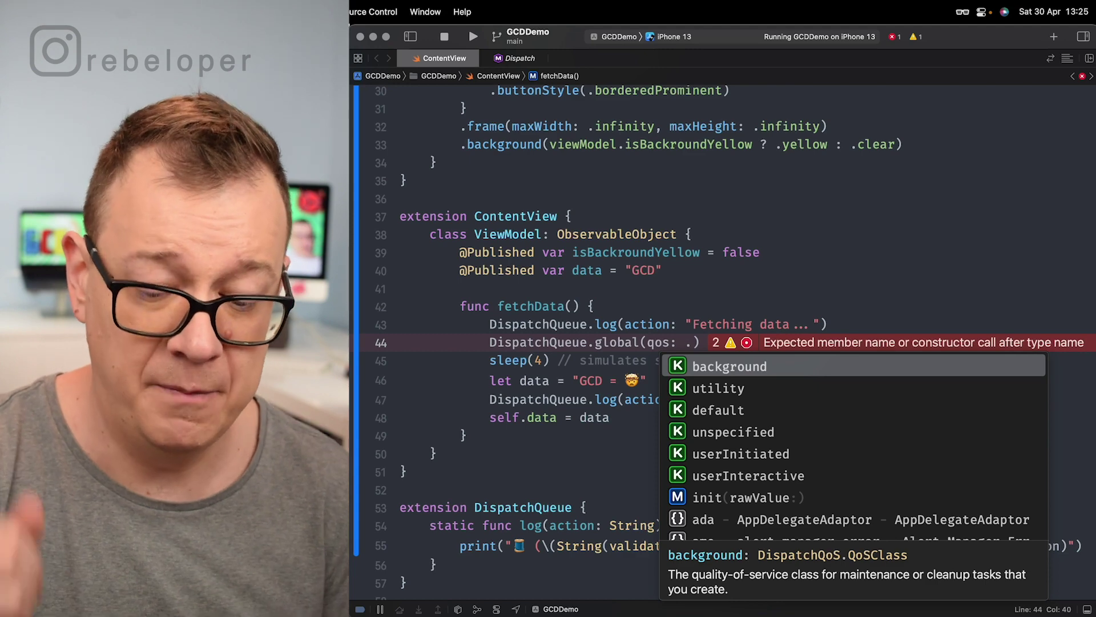
{"action": "key", "text": "Return"}
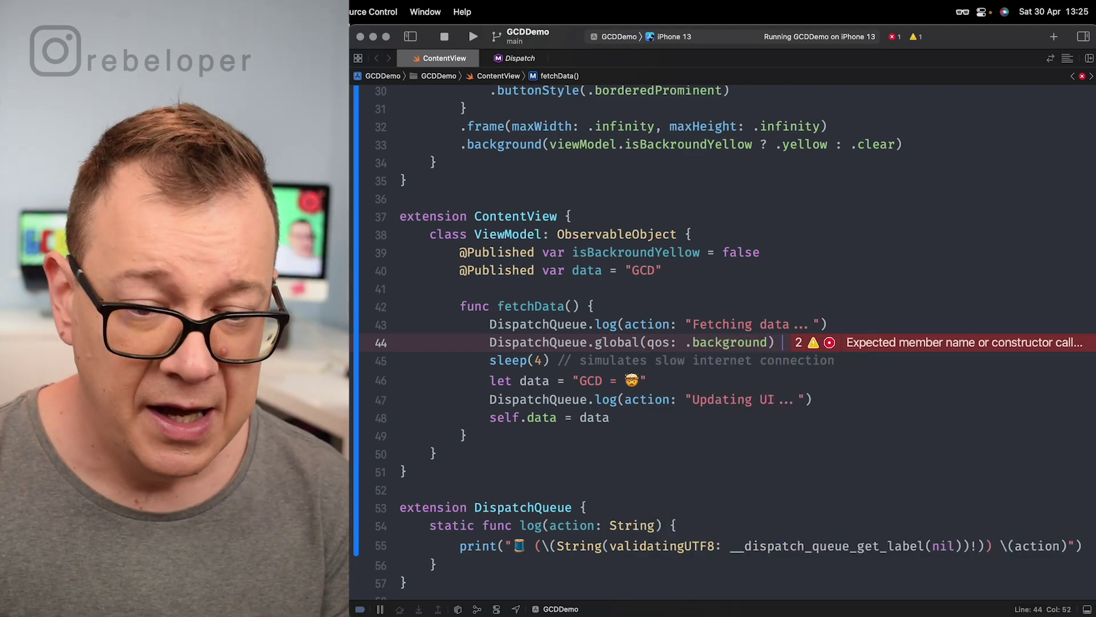
{"action": "type", "text": "{"}
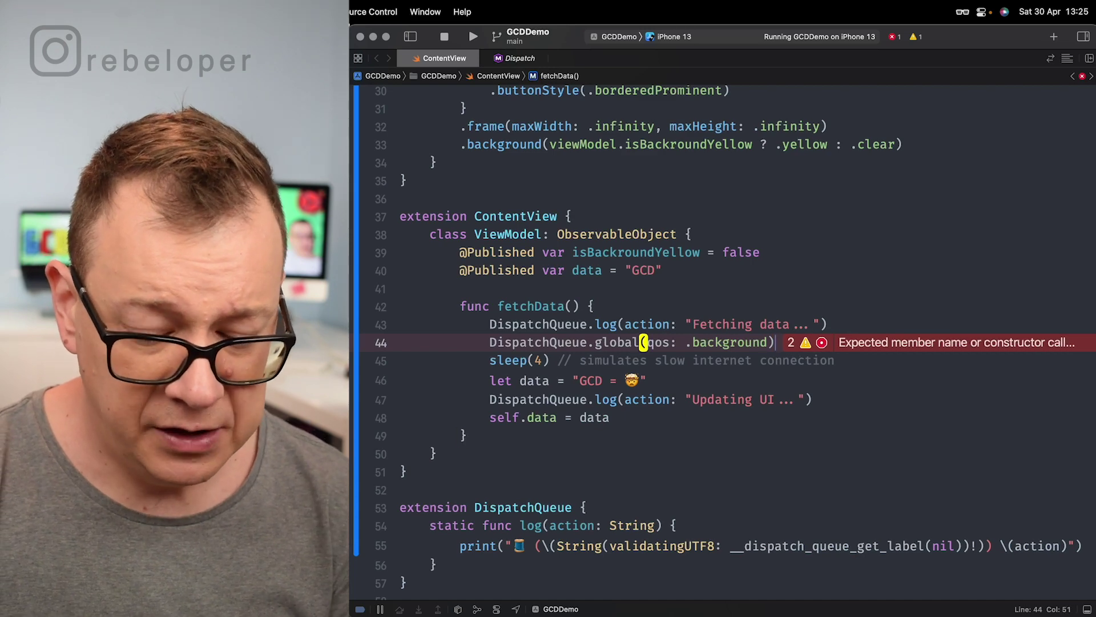
{"action": "type", "text": ".as"}
Add an .async closure and move the sleep and data-update lines into it.
{"action": "key", "text": "Return"}
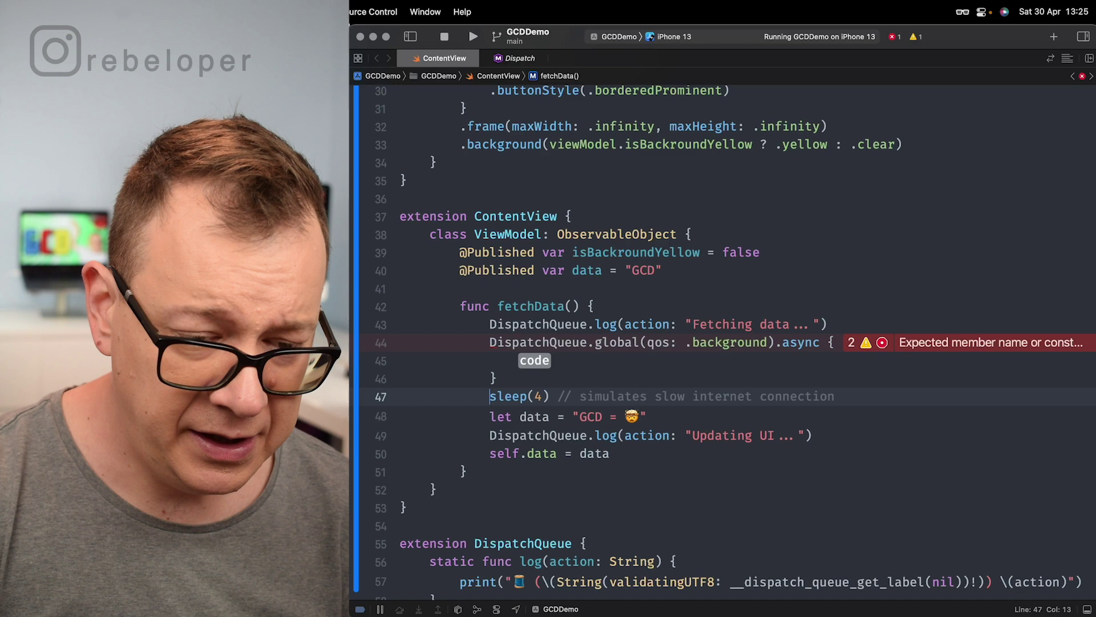
{"action": "left_click_drag", "start_coordinate": [489, 396], "coordinate": [610, 454]}
{"action": "key", "text": "super+x"}
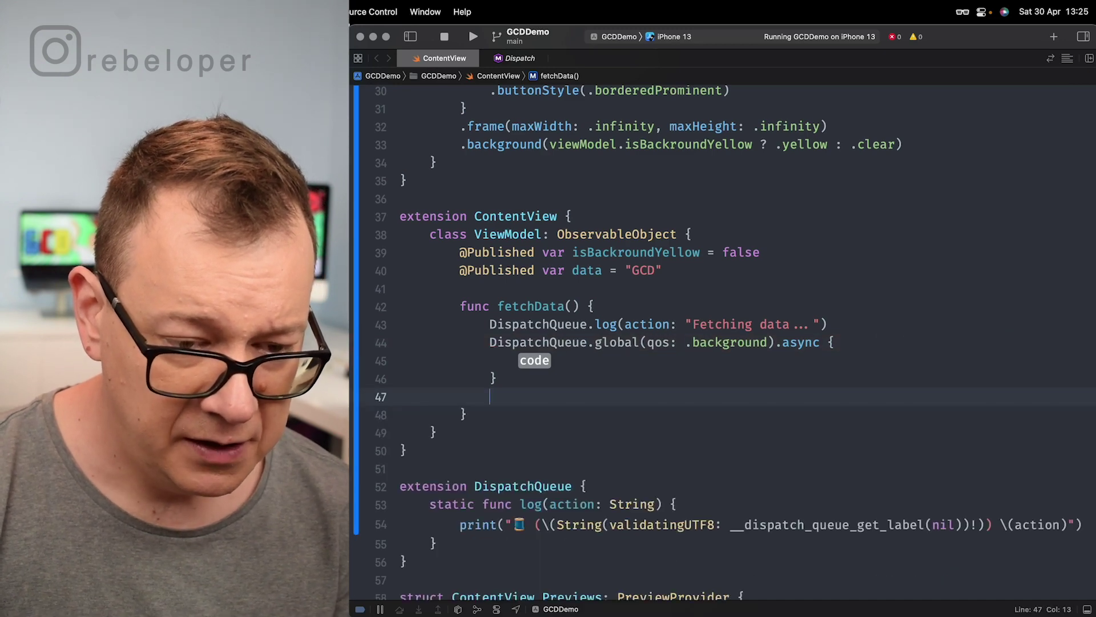
{"action": "left_click", "coordinate": [534, 360]}
{"action": "key", "text": "super+v"}
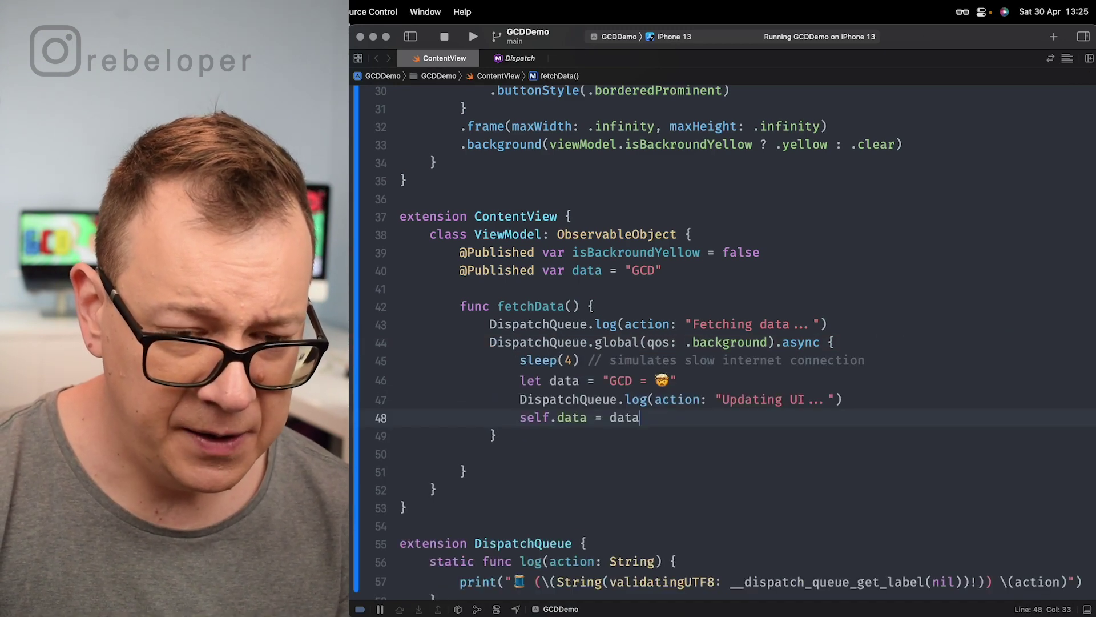
Move the "Fetching data..." log into the closure, delete the blank line, and rerun.
{"action": "left_click_drag", "start_coordinate": [489, 324], "coordinate": [798, 323]}
{"action": "key", "text": "super+x"}
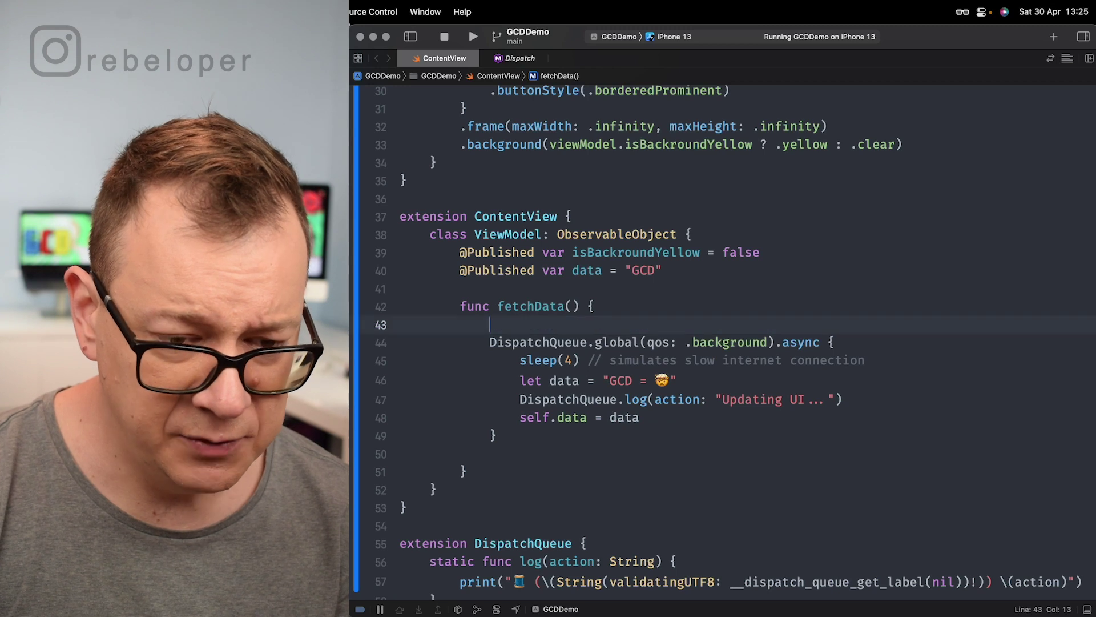
{"action": "key", "text": "Return"}
{"action": "key", "text": "super+v"}
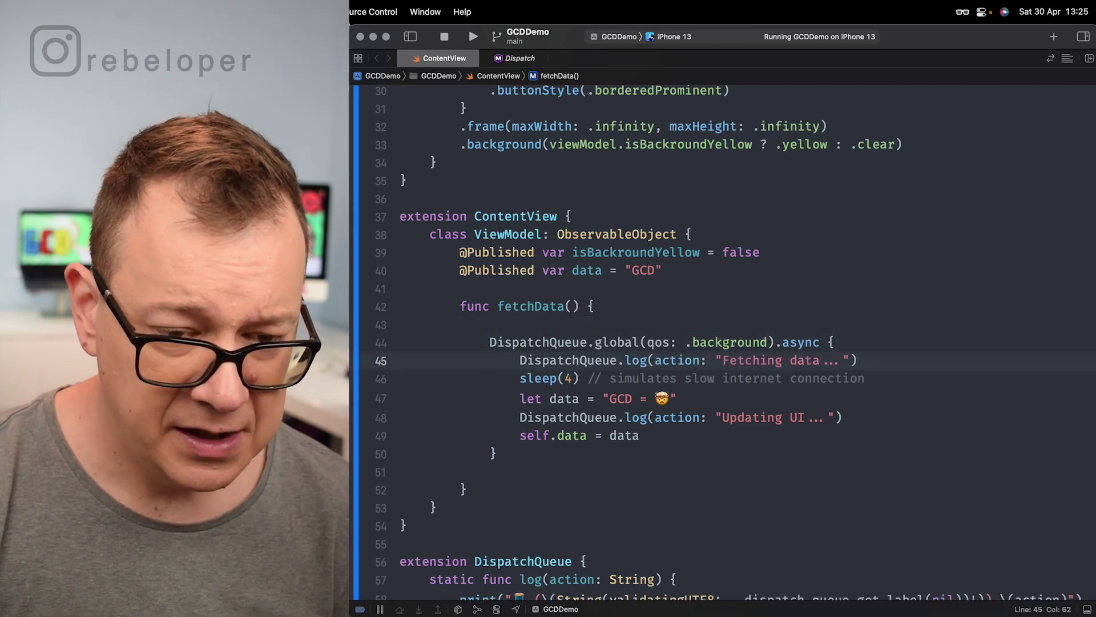
{"action": "left_click", "coordinate": [430, 324]}
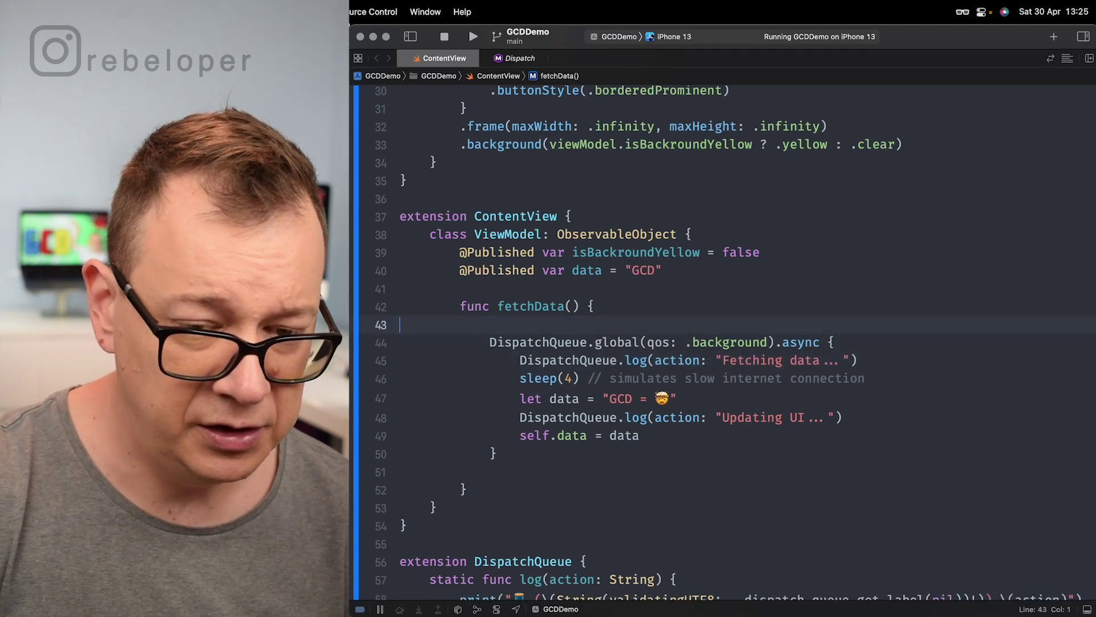
{"action": "key", "text": "BackSpace"}
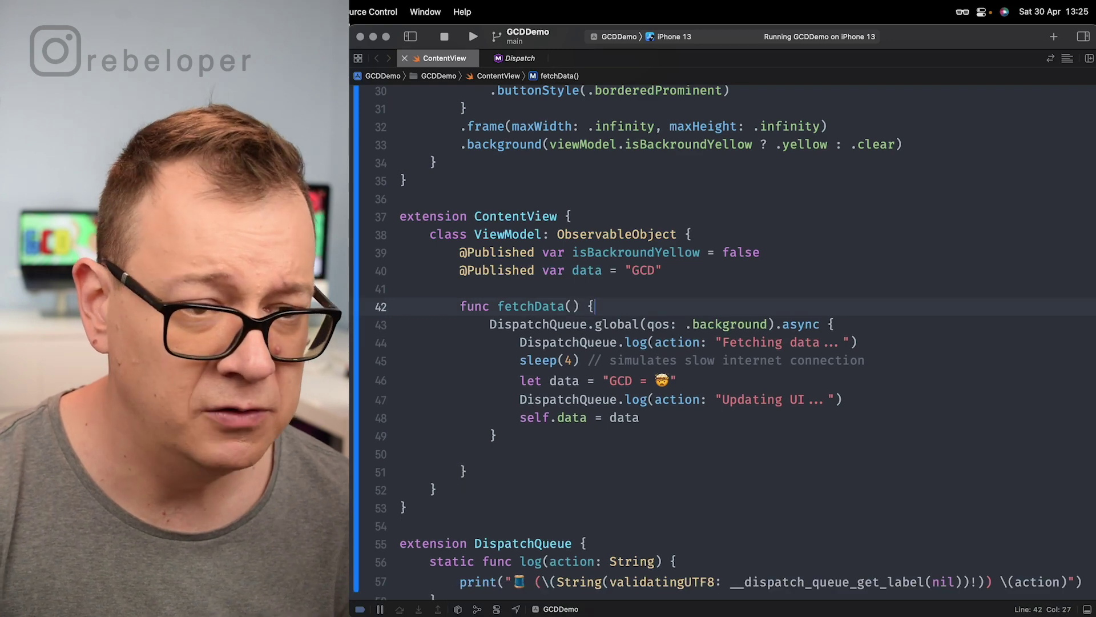
{"action": "key", "text": "super+r"}
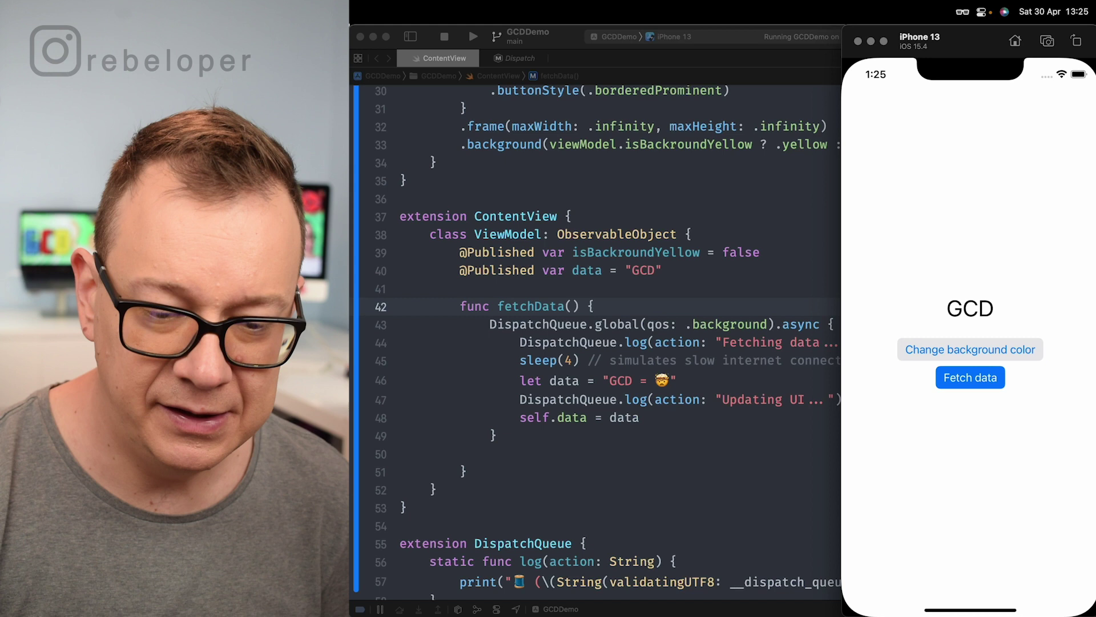
Fetch data to see "GCD = 🤯" and the background-thread publishing warning.
{"action": "left_click", "coordinate": [970, 377]}
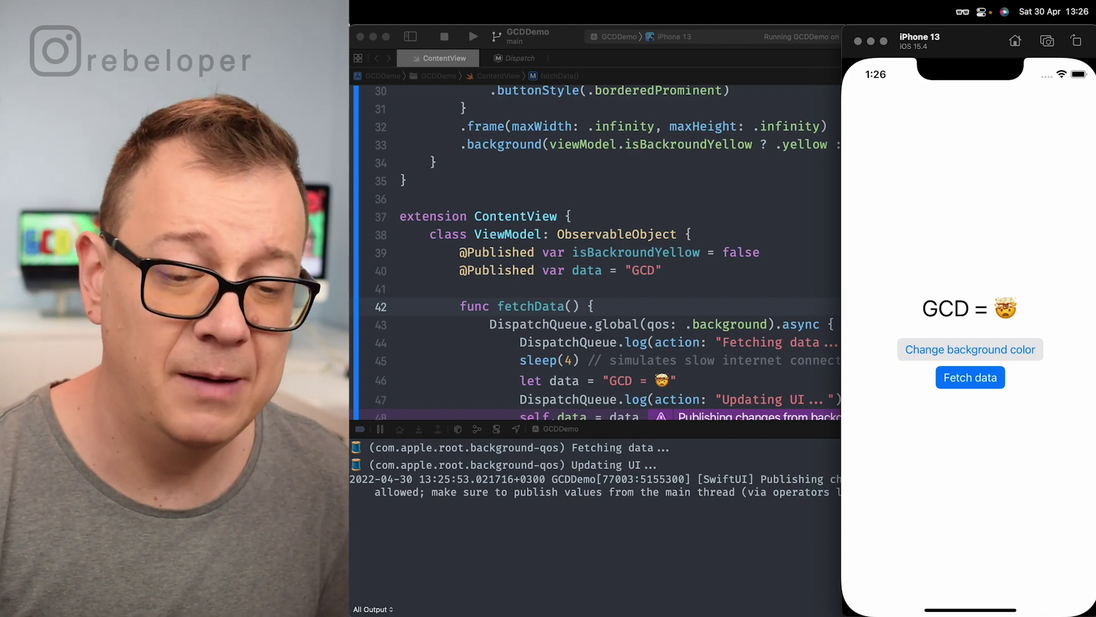
{"action": "key", "text": "super+Tab"}
{"action": "scroll", "coordinate": [729, 257], "scroll_direction": "down", "scroll_amount": 5}
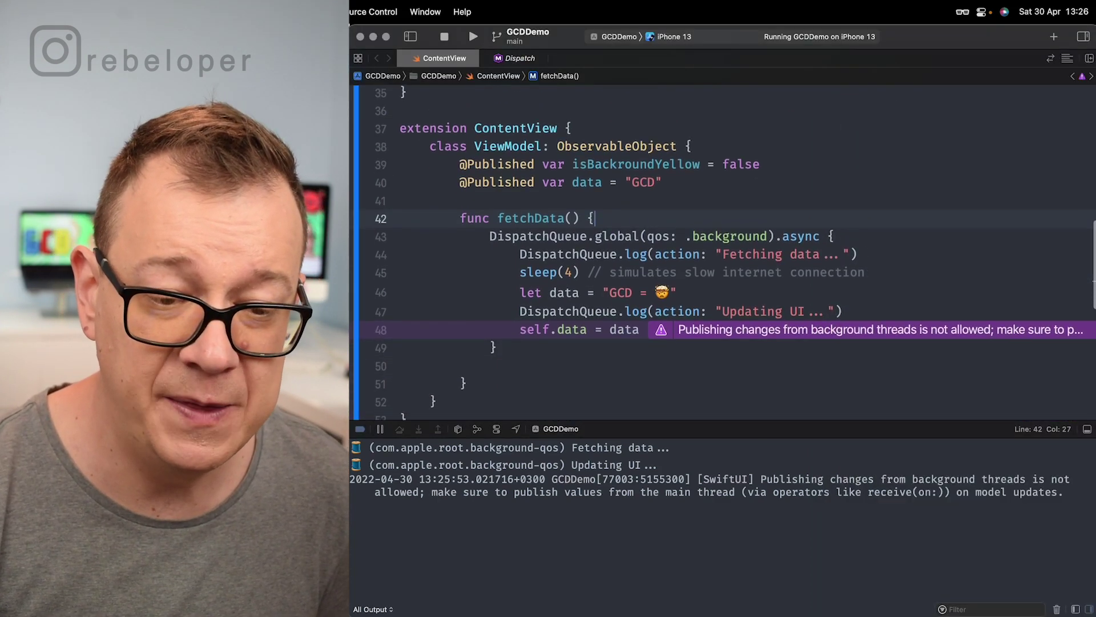
Add a DispatchQueue.main.async block after the let data line.
{"action": "left_click", "coordinate": [728, 292]}
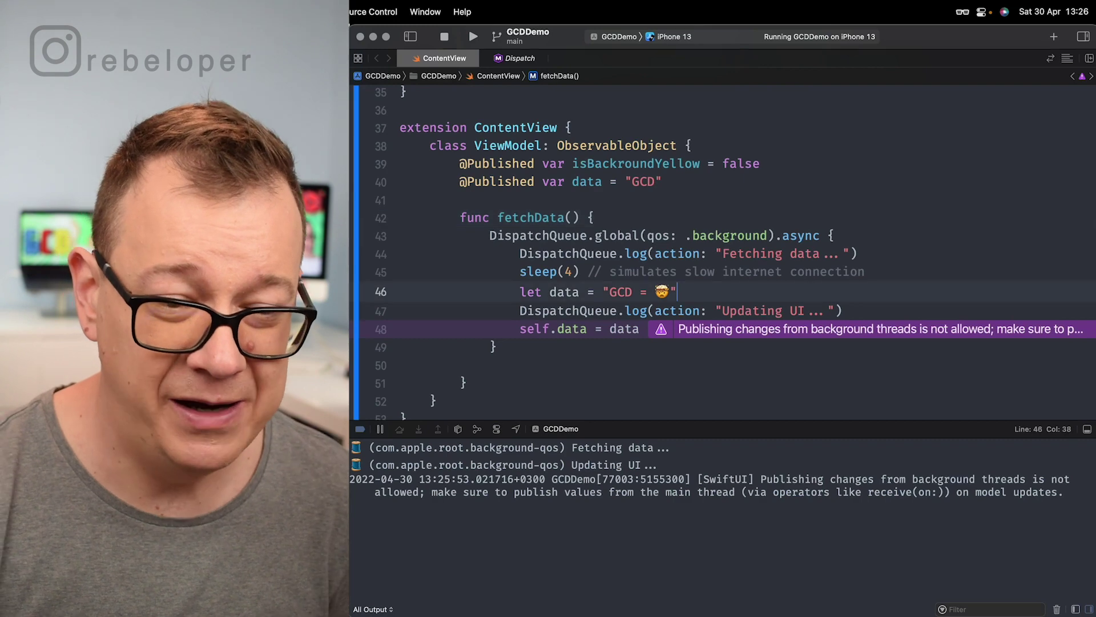
{"action": "key", "text": "Return"}
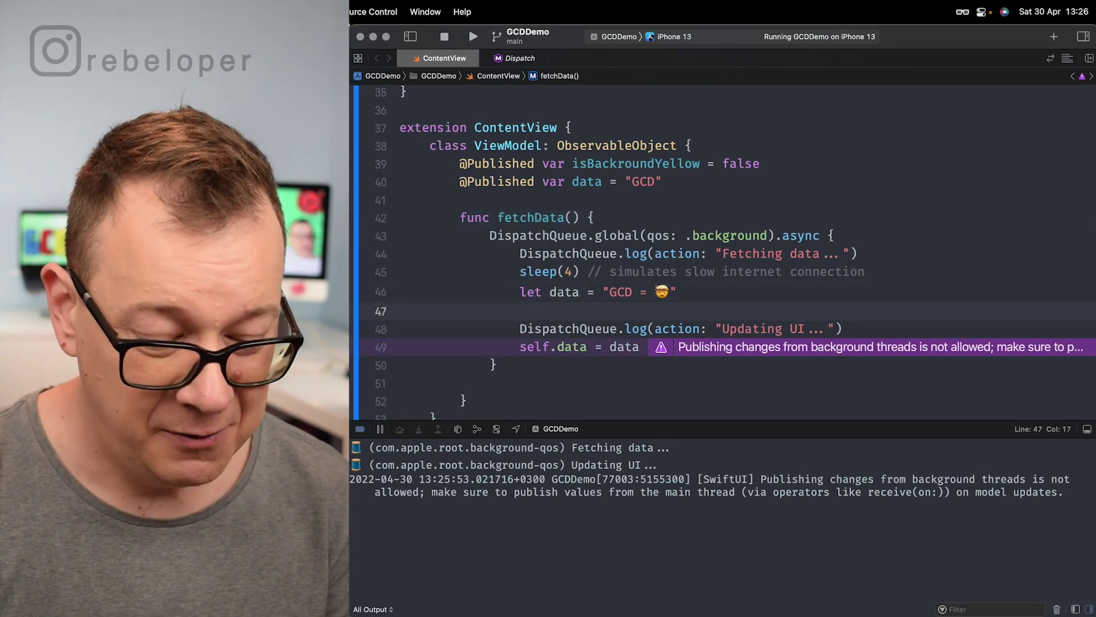
{"action": "type", "text": "Di"}
{"action": "key", "text": "Return"}
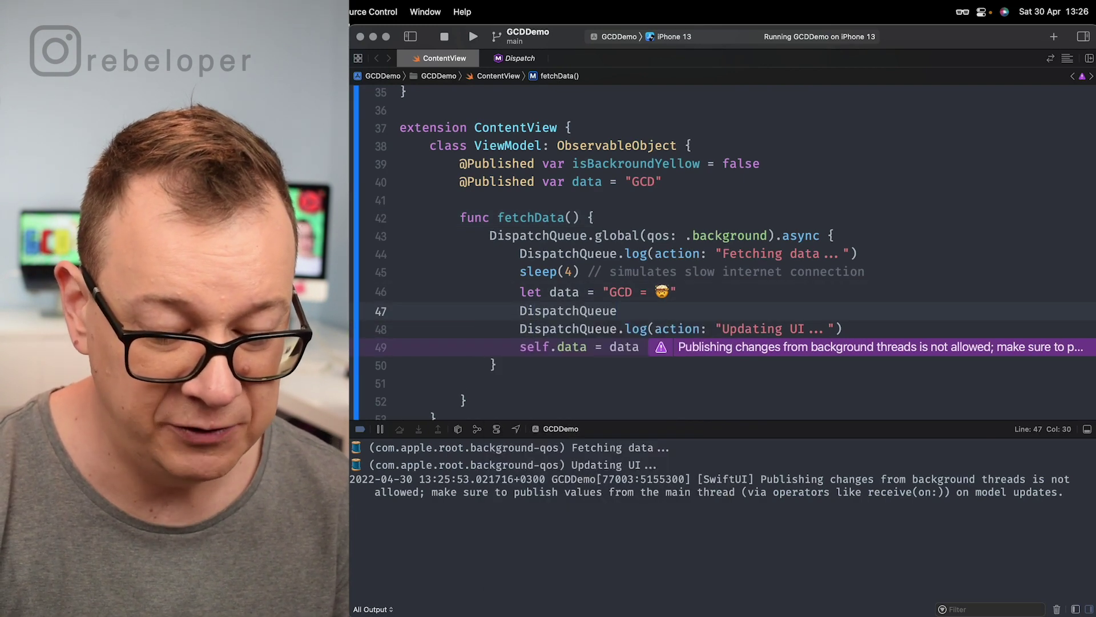
{"action": "type", "text": ".m"}
{"action": "key", "text": "Return"}
{"action": "type", "text": ".asy"}
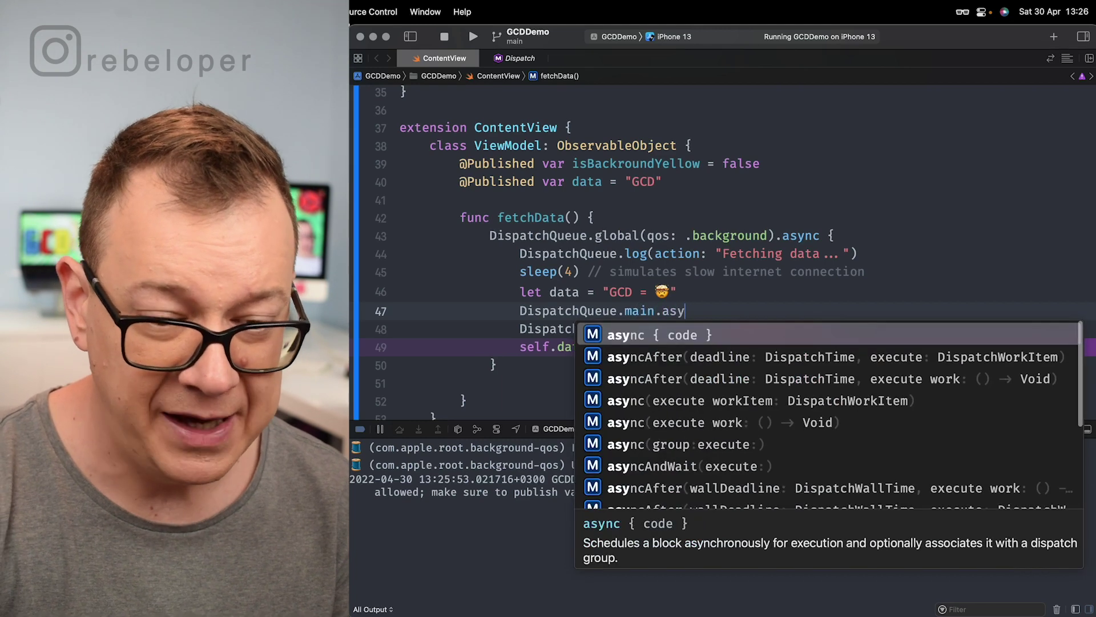
{"action": "key", "text": "Return"}
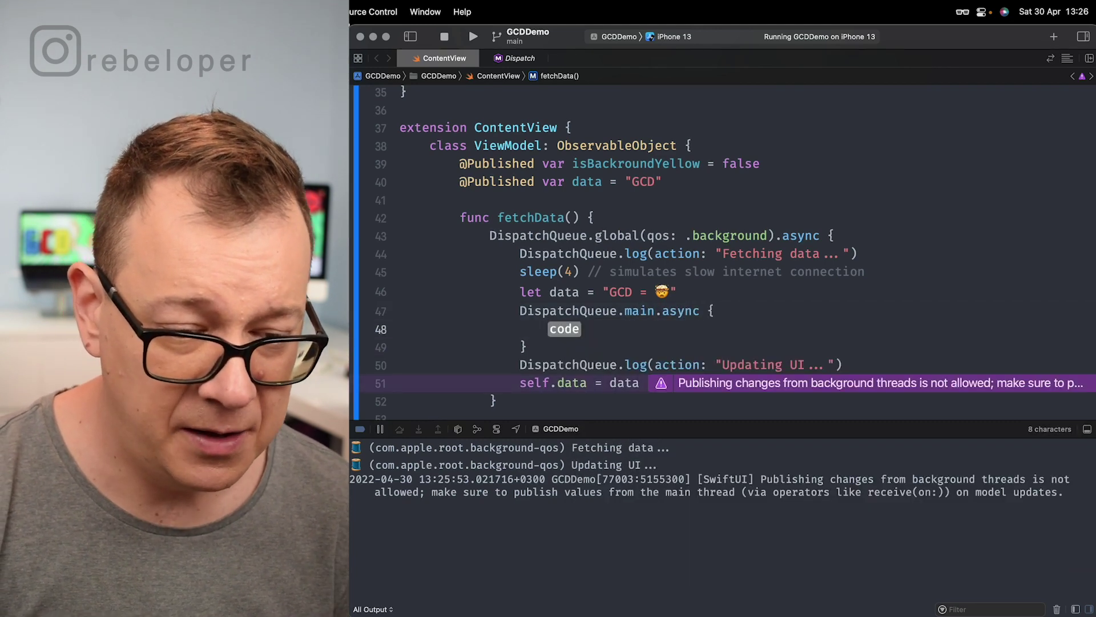
Move the "Updating UI..." log and self.data assignment into the block, remove empty lines, and rerun.
{"action": "key", "text": "Down"}
{"action": "key", "text": "Down"}
{"action": "key", "text": "shift+Down"}
{"action": "key", "text": "shift+Down"}
{"action": "key", "text": "super+x"}
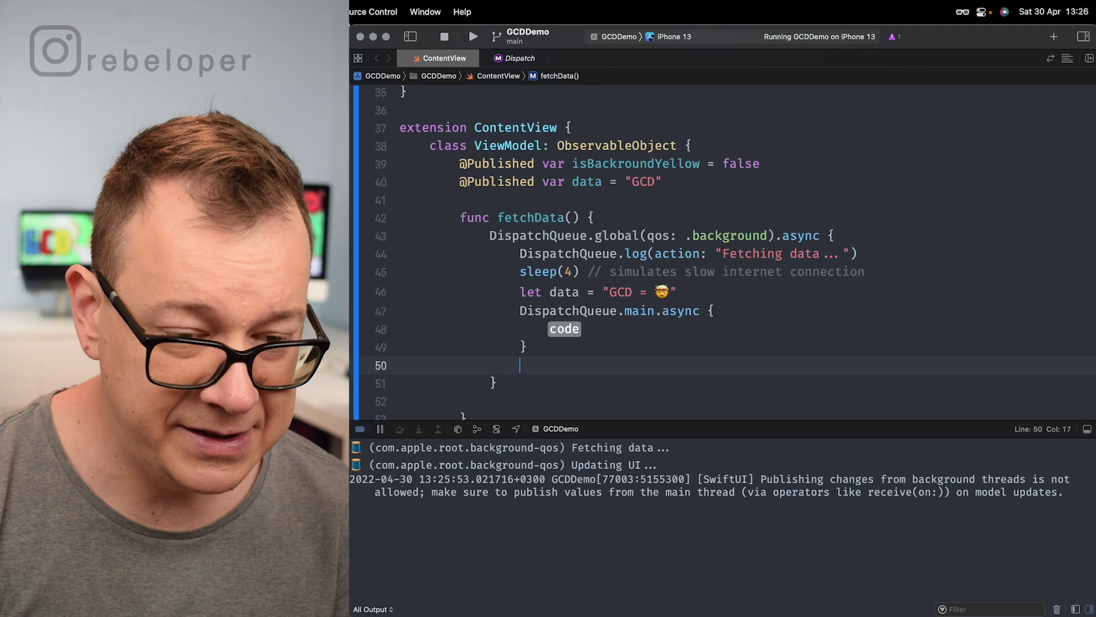
{"action": "key", "text": "Up"}
{"action": "key", "text": "Up"}
{"action": "key", "text": "super+v"}
{"action": "key", "text": "Down"}
{"action": "key", "text": "Down"}
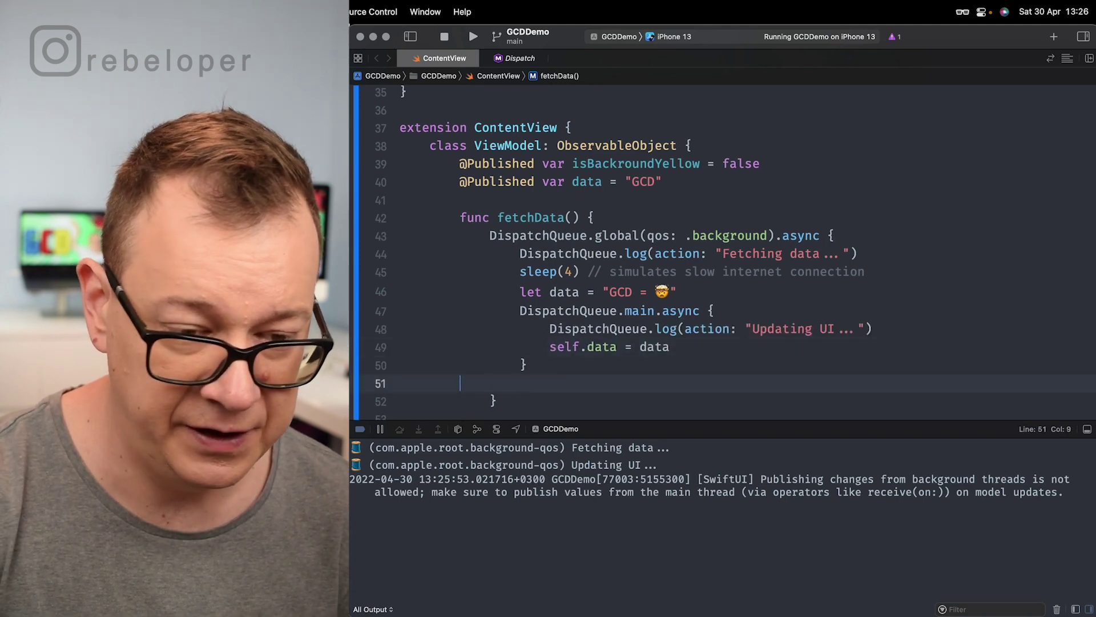
{"action": "key", "text": "BackSpace"}
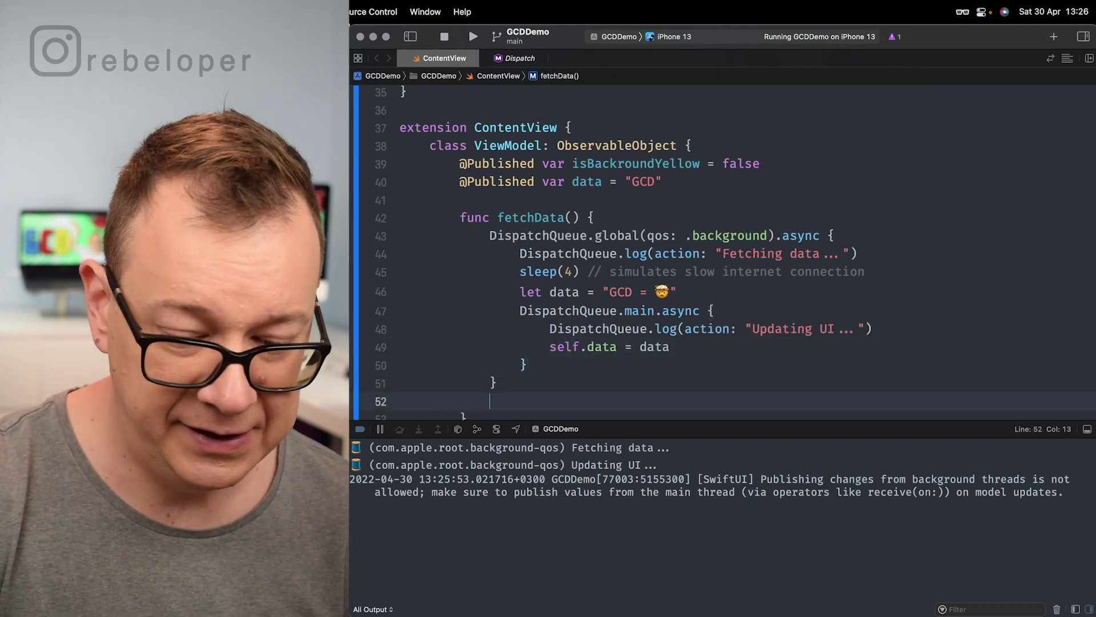
{"action": "key", "text": "Down"}
{"action": "key", "text": "Down"}
{"action": "key", "text": "BackSpace"}
{"action": "key", "text": "super+r"}
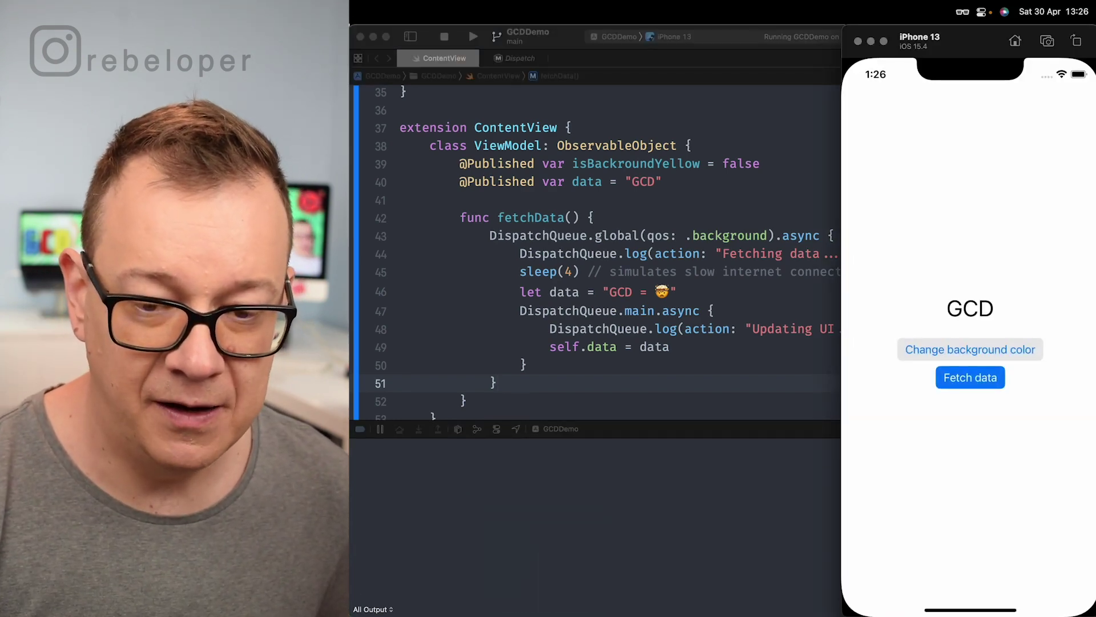
Fetch data in the app, toggle its background yellow and back to white, then return to the code editor.
{"action": "left_click", "coordinate": [969, 377]}
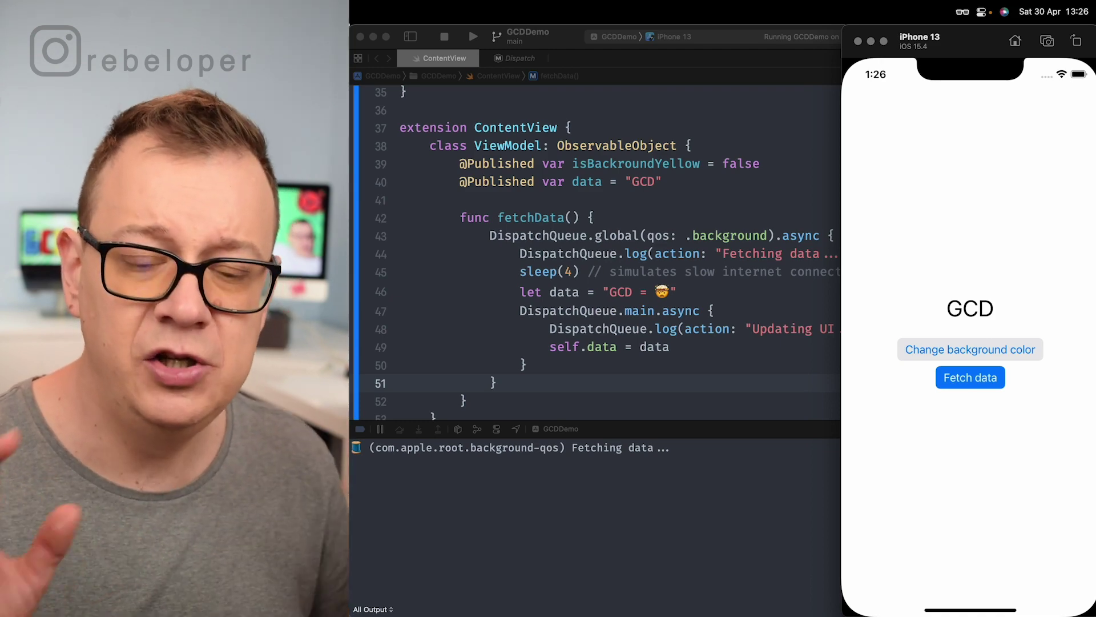
{"action": "left_click", "coordinate": [971, 350]}
{"action": "left_click", "coordinate": [970, 350]}
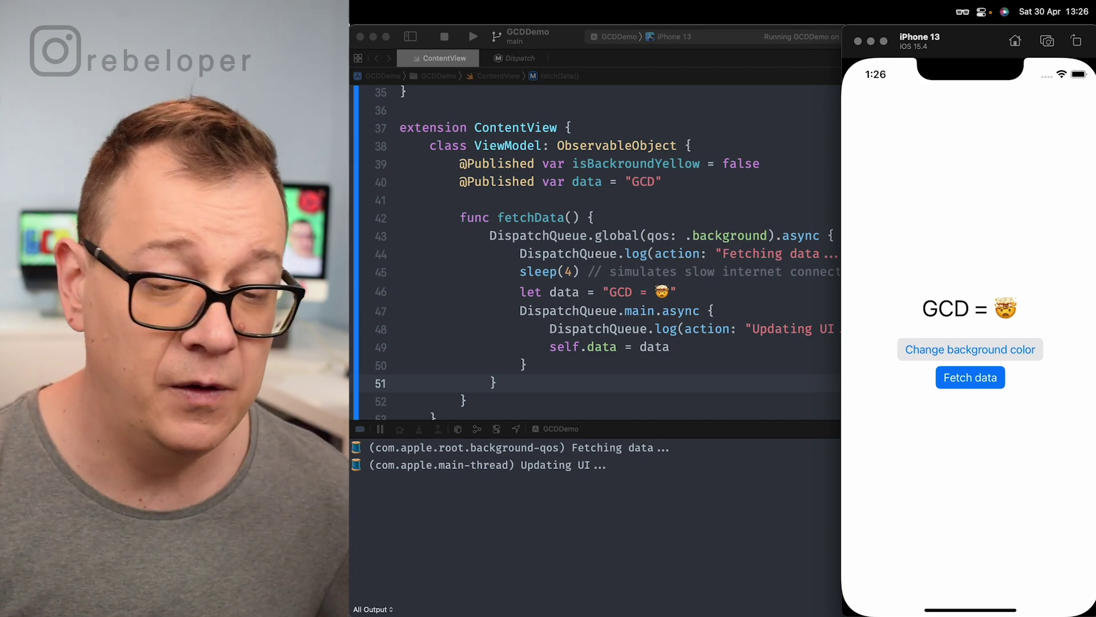
{"action": "left_click", "coordinate": [468, 25]}
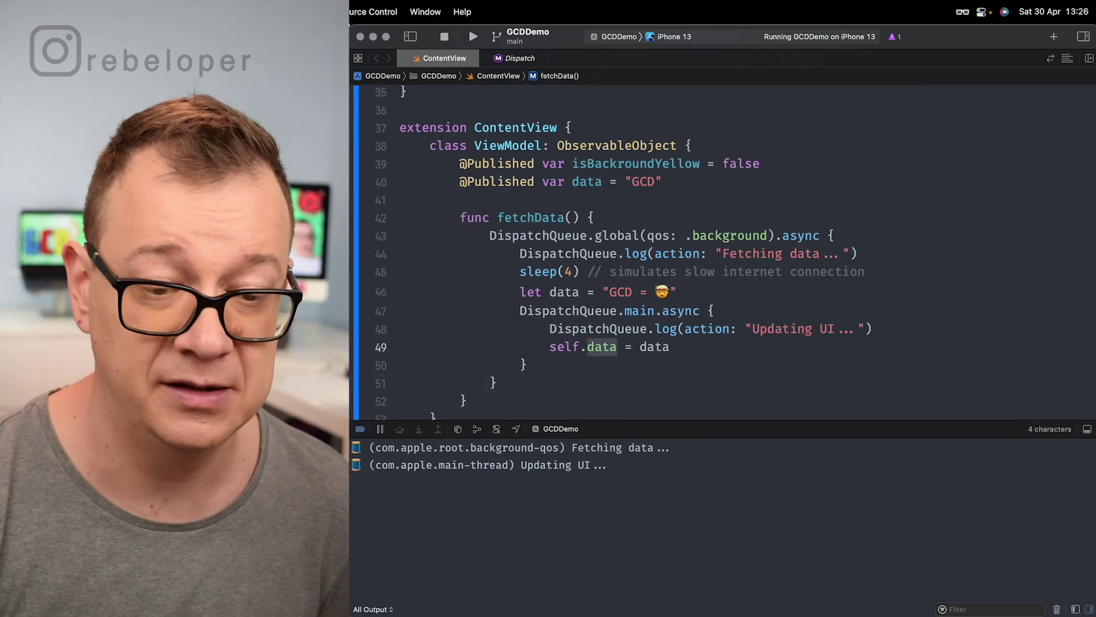
{"action": "key", "text": "End"}
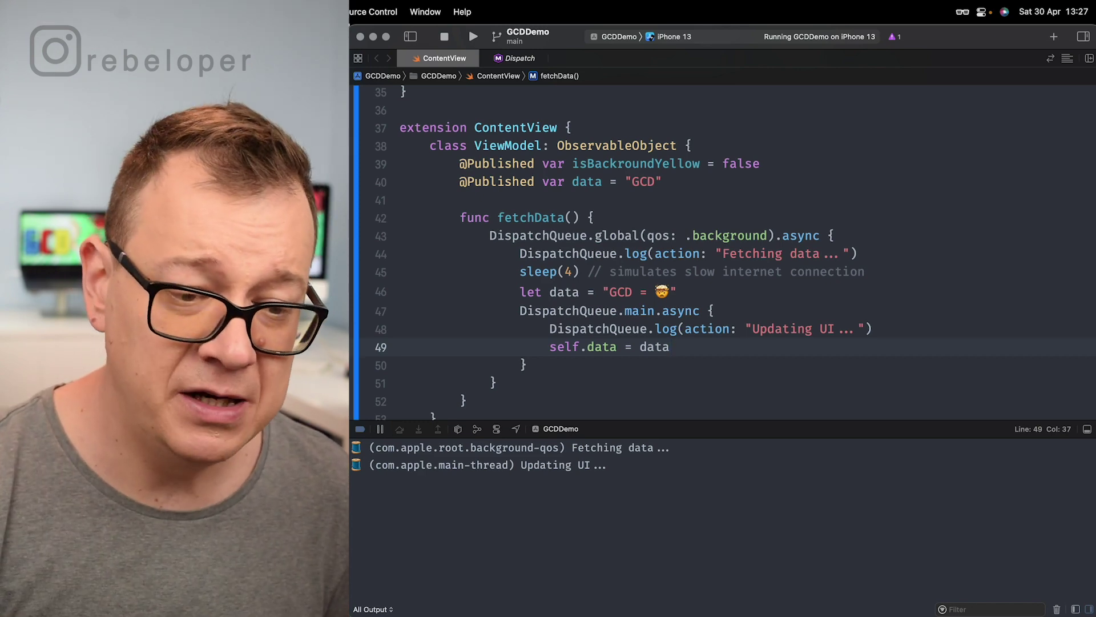
{"action": "scroll", "coordinate": [720, 258], "scroll_direction": "down", "scroll_amount": 4}
Insert a DispatchQueue.main.asyncAfter call on a new line below the background block.
{"action": "left_click", "coordinate": [515, 306]}
{"action": "key", "text": "Return"}
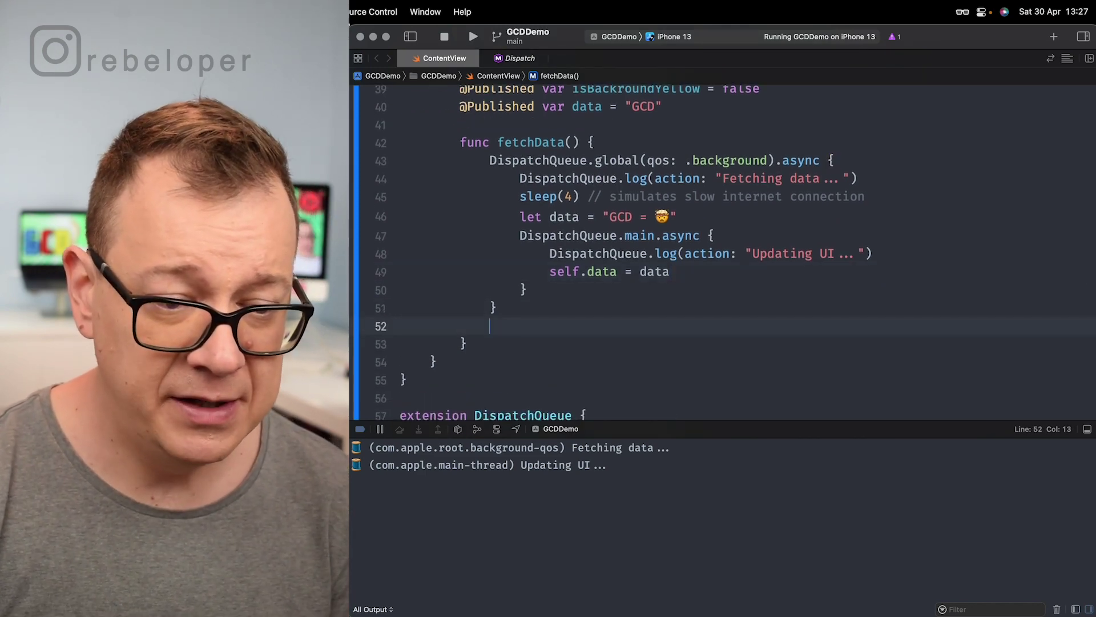
{"action": "key", "text": "Return"}
{"action": "type", "text": "Disp"}
{"action": "key", "text": "Tab"}
{"action": "type", "text": ".m"}
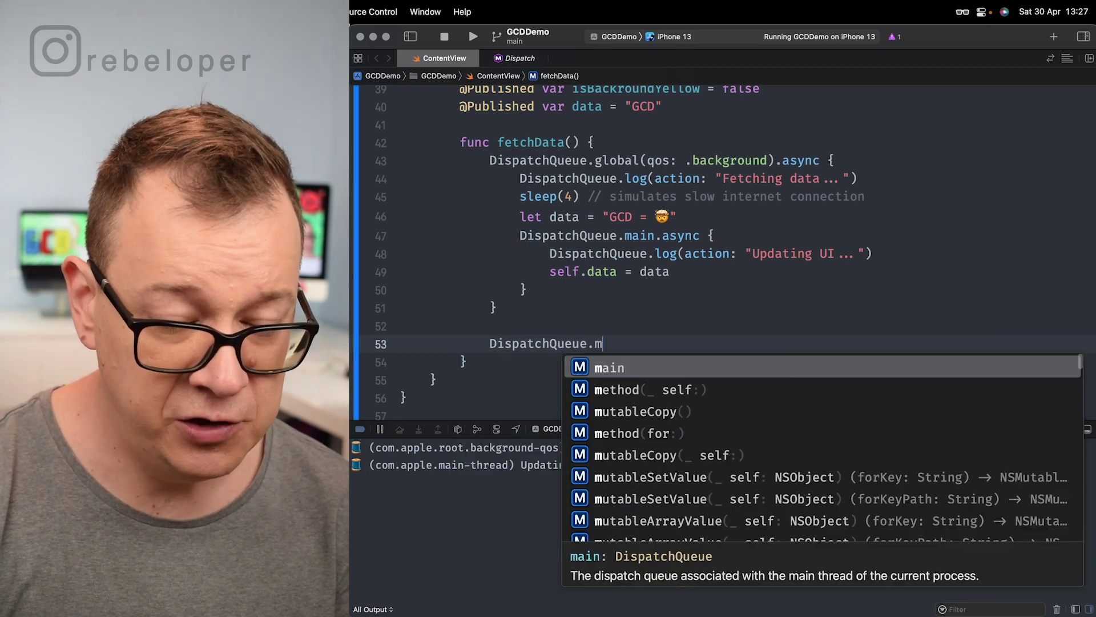
{"action": "type", "text": "ai"}
{"action": "key", "text": "Tab"}
{"action": "type", "text": ".async"}
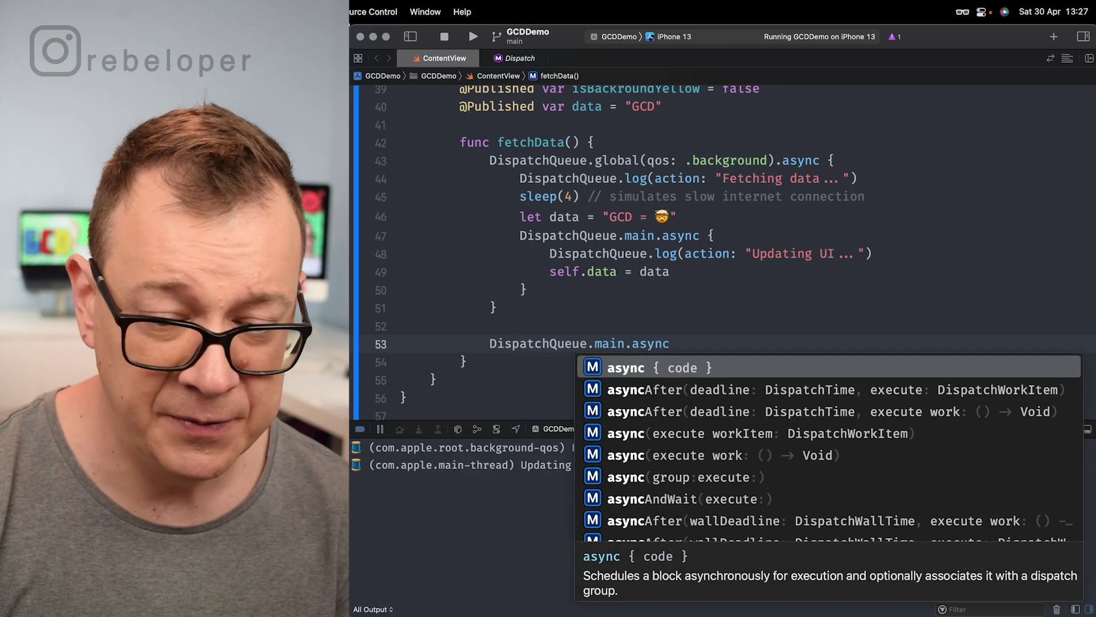
{"action": "key", "text": "Down"}
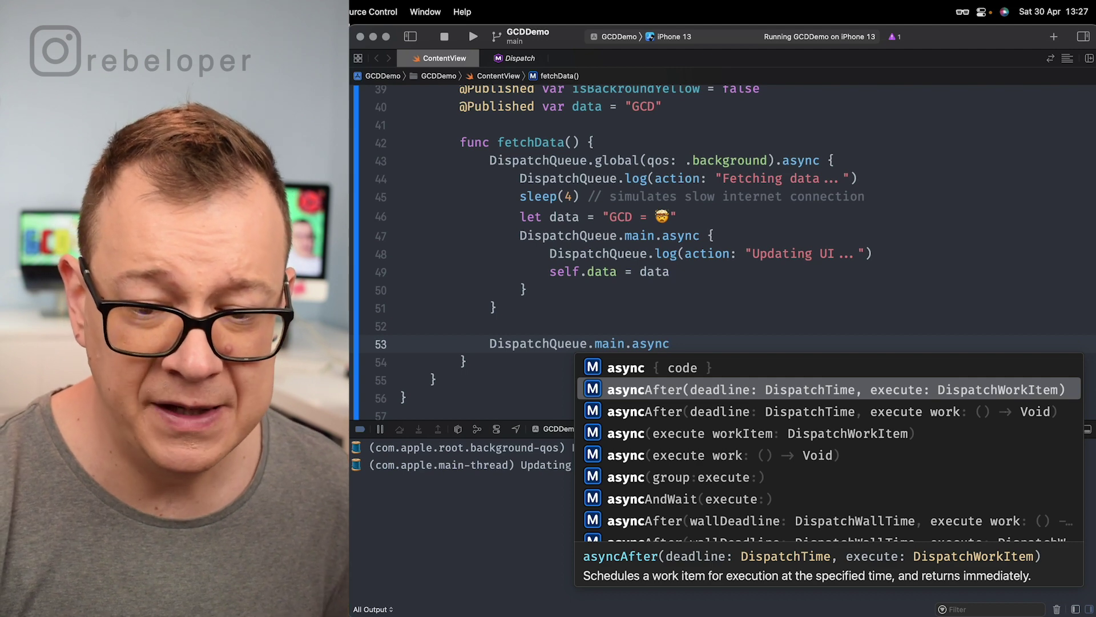
{"action": "key", "text": "Down"}
{"action": "key", "text": "Return"}
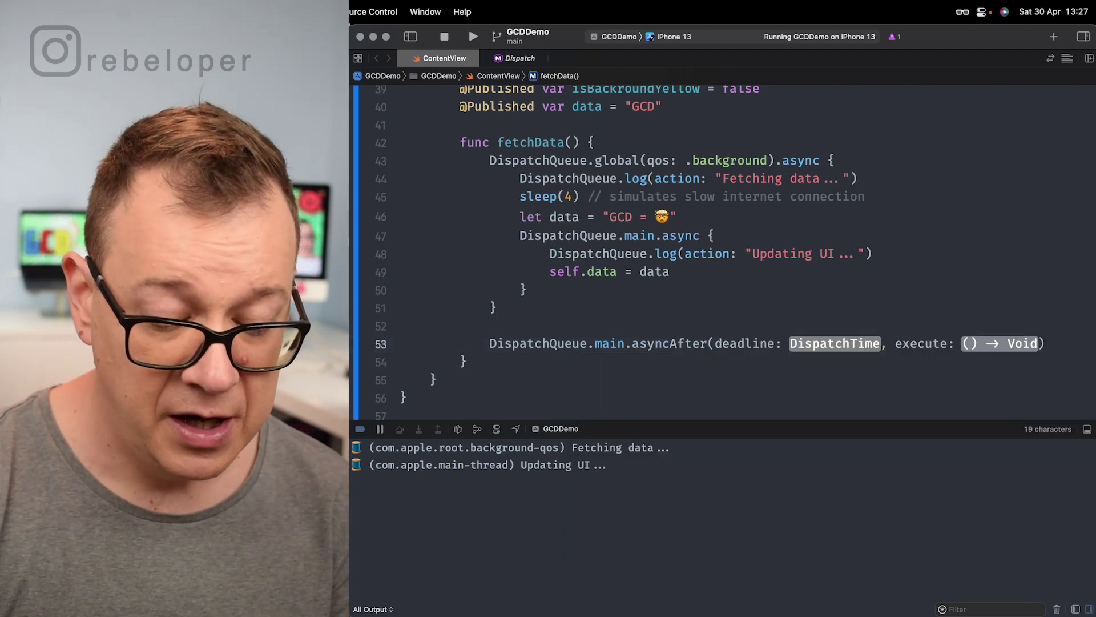
{"action": "type", "text": ".now() +"}
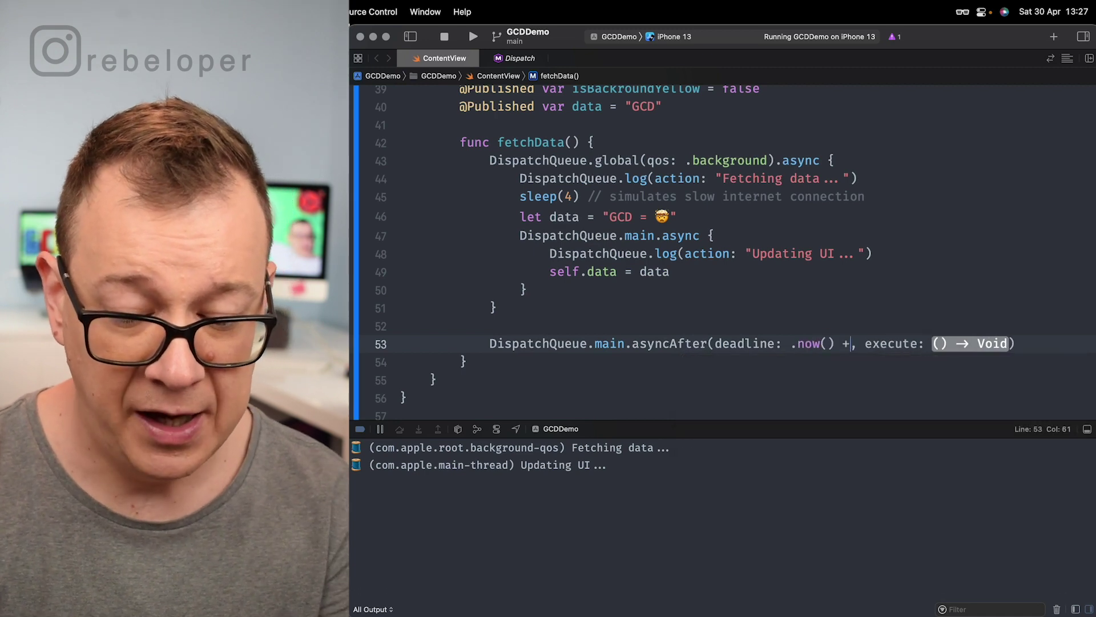
{"action": "type", "text": " .s"}
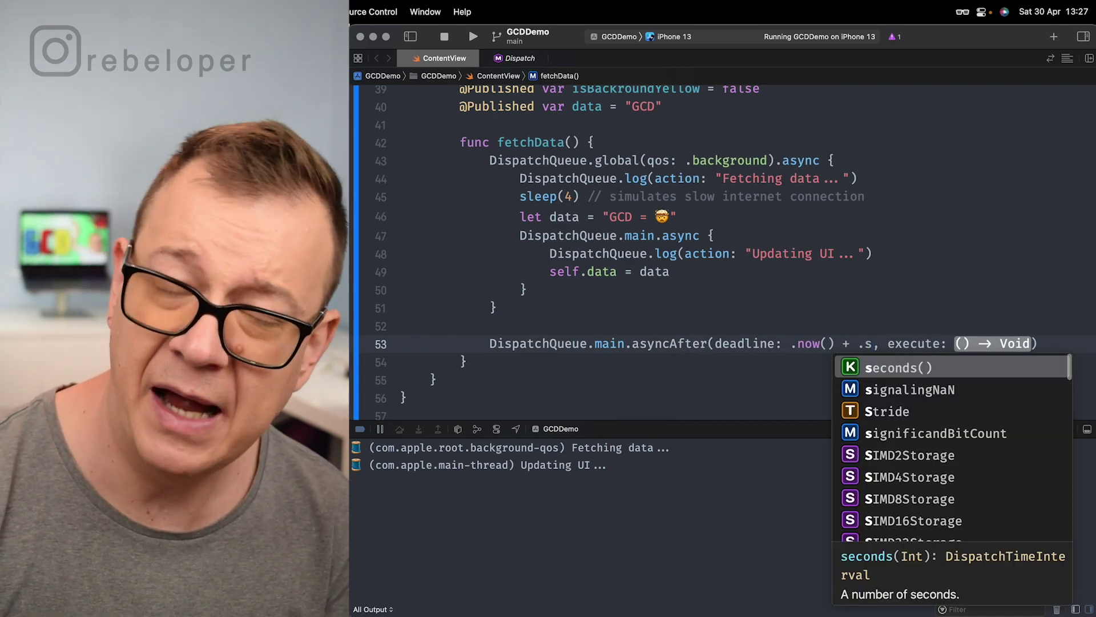
Give it a .now() + 2 deadline and a closure printing "After 2 seconds", then relaunch the app.
{"action": "key", "text": "BackSpace"}
{"action": "key", "text": "BackSpace"}
{"action": "type", "text": "2"}
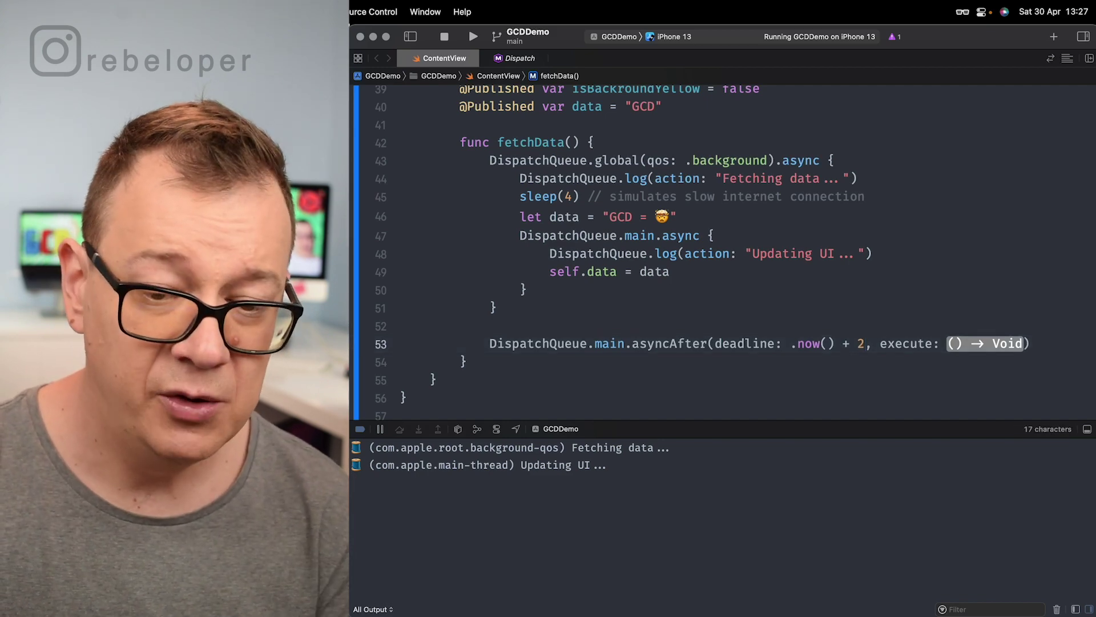
{"action": "key", "text": "Return"}
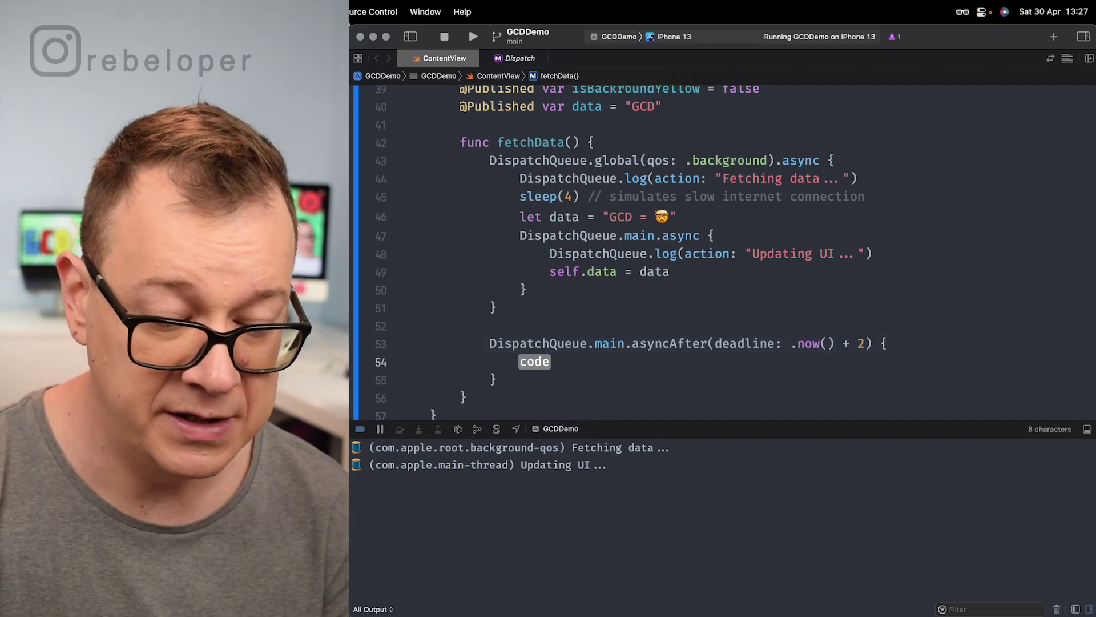
{"action": "type", "text": "print"}
{"action": "key", "text": "Return"}
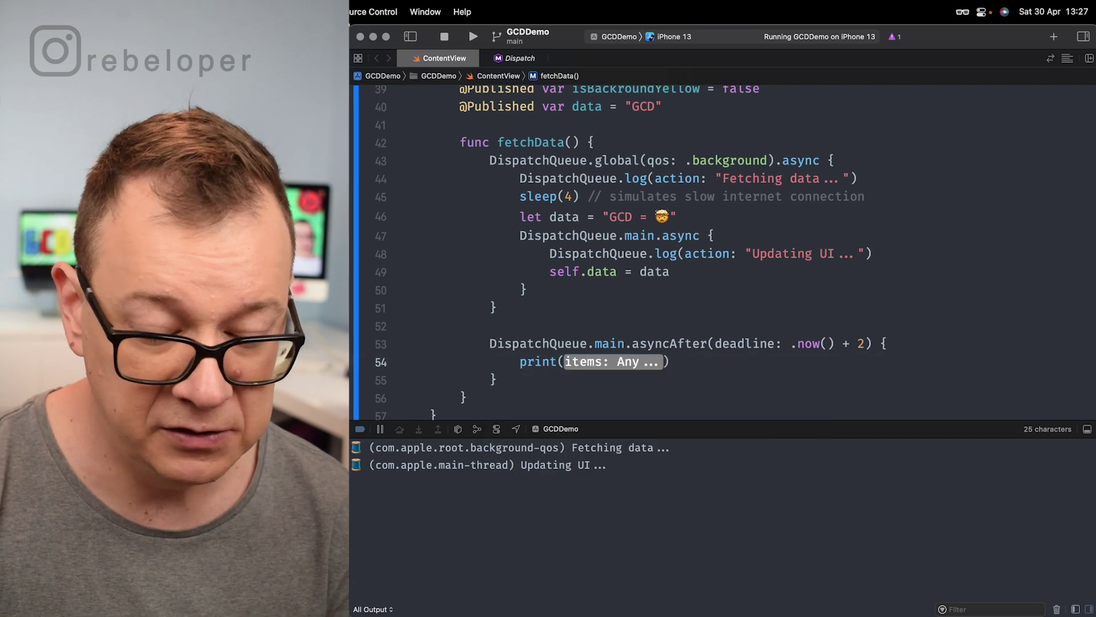
{"action": "type", "text": "\"A"}
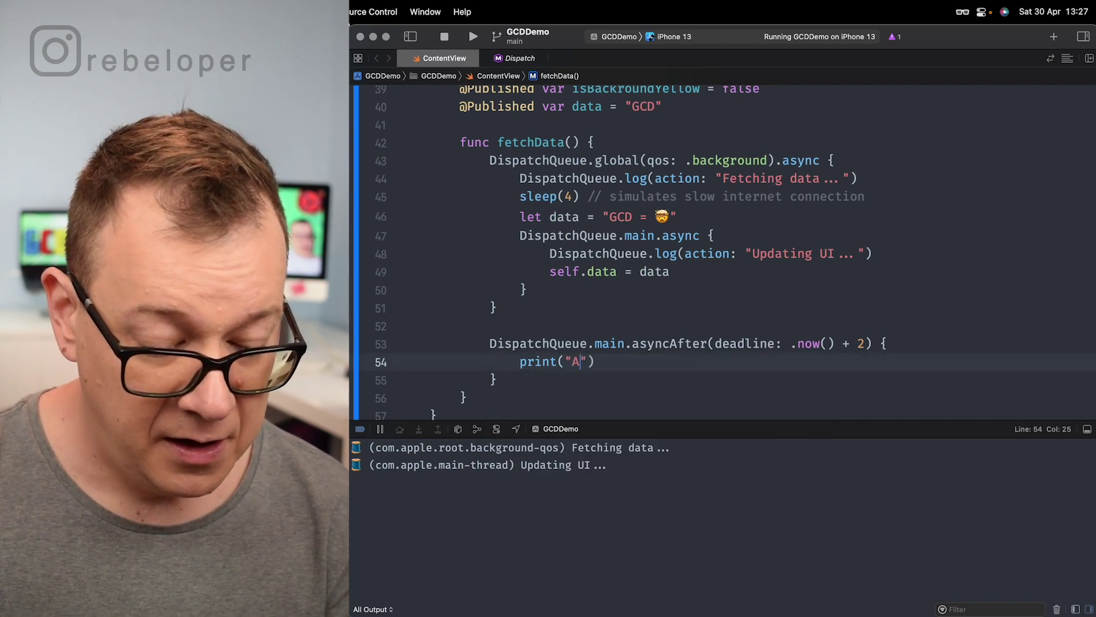
{"action": "type", "text": "fter 2 s"}
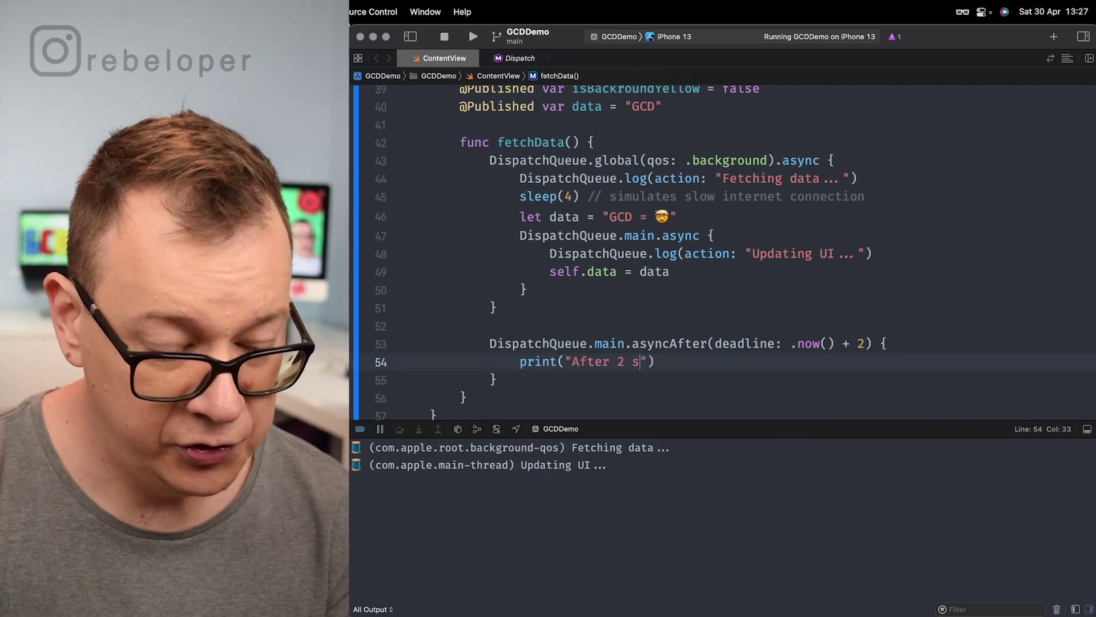
{"action": "type", "text": "ecoinds"}
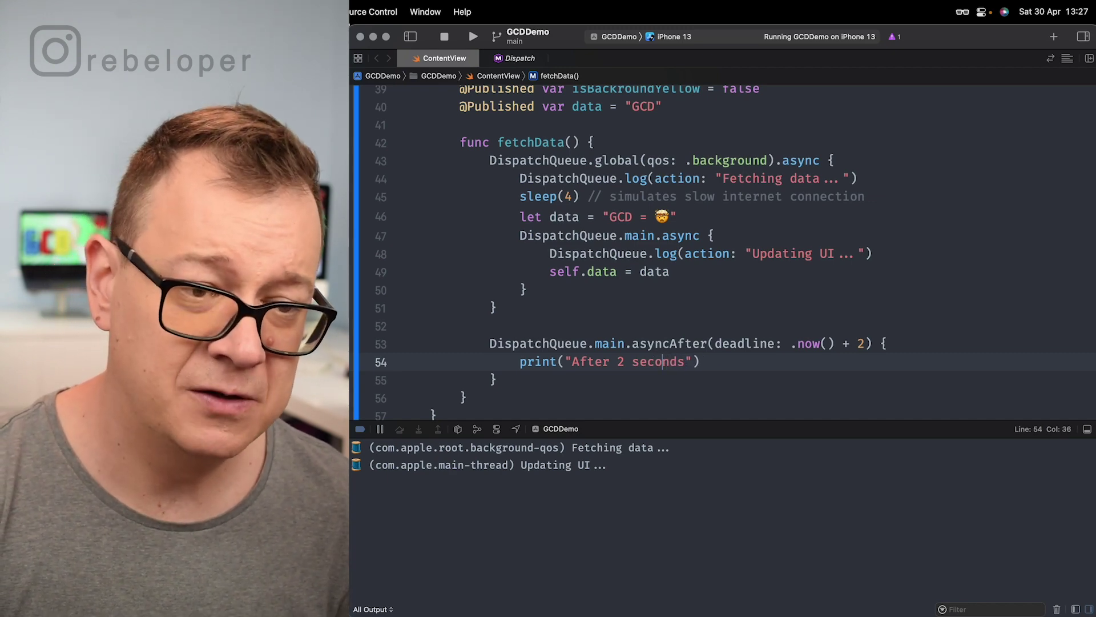
{"action": "key", "text": "super+period"}
{"action": "key", "text": "super+r"}
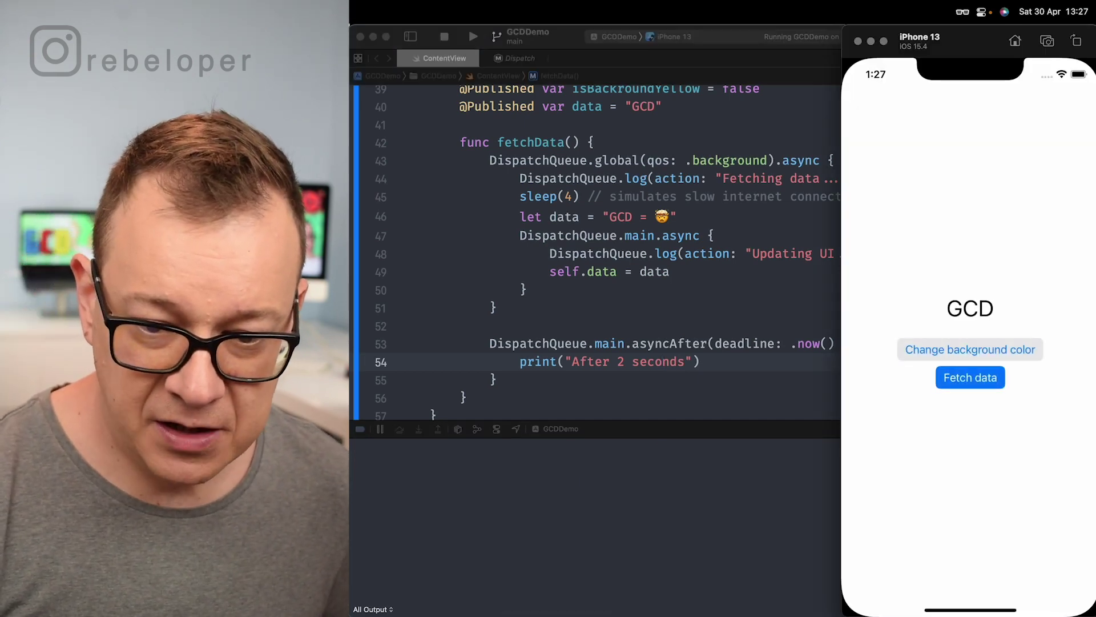
Fetch data in the relaunched app, then return to the Xcode editor once the console logs appear.
{"action": "left_click", "coordinate": [969, 378]}
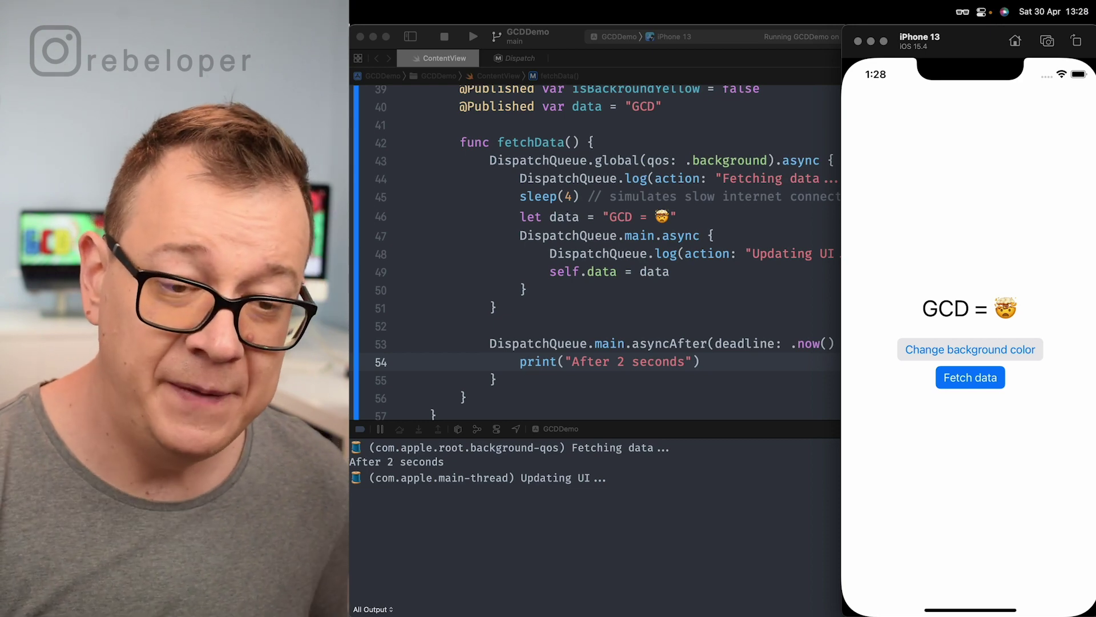
{"action": "key", "text": "super+Tab"}
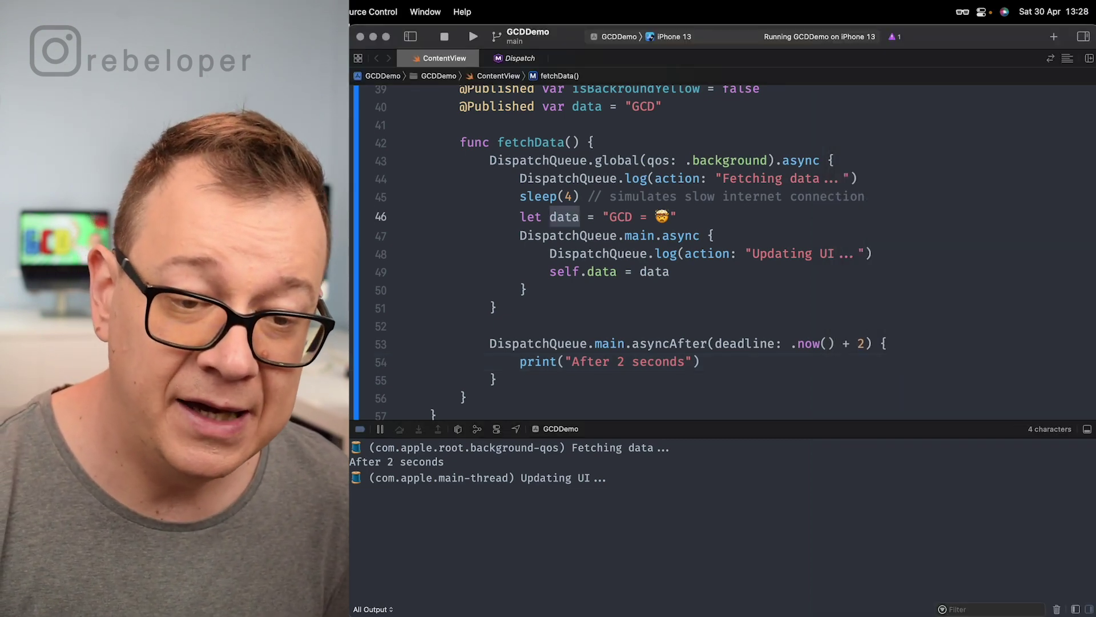